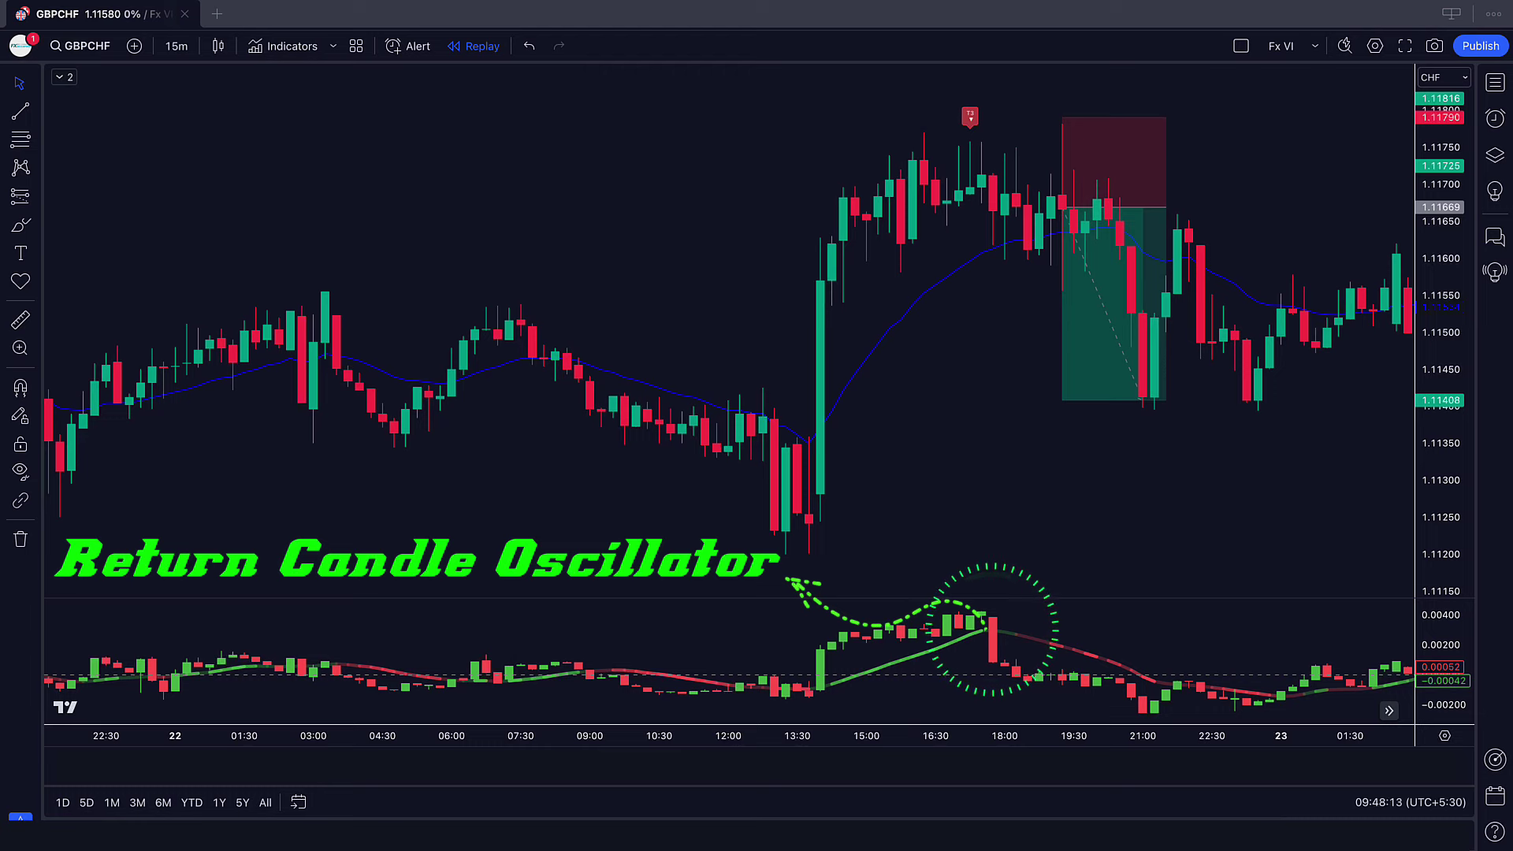
Step: Scroll the chart right to the latest 7 Sep '23 candle carrying the sell signal
scroll(729, 394, "right", 5)
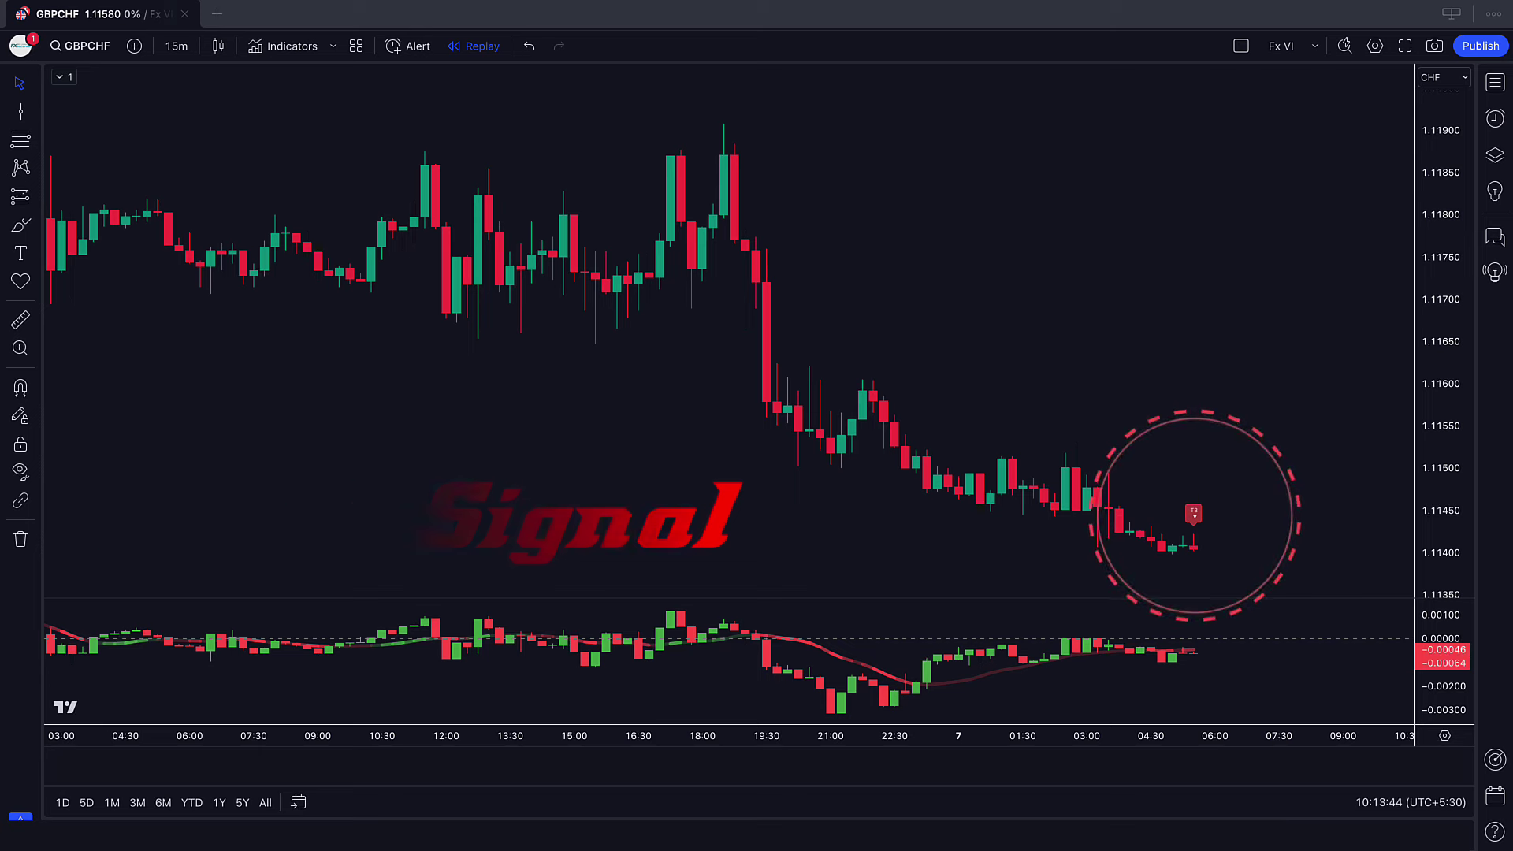
Step: Mark a short trade from 1.11402 with stop 1.11531 and target 1.11140, box ending at the target hit
left_click(1195, 550)
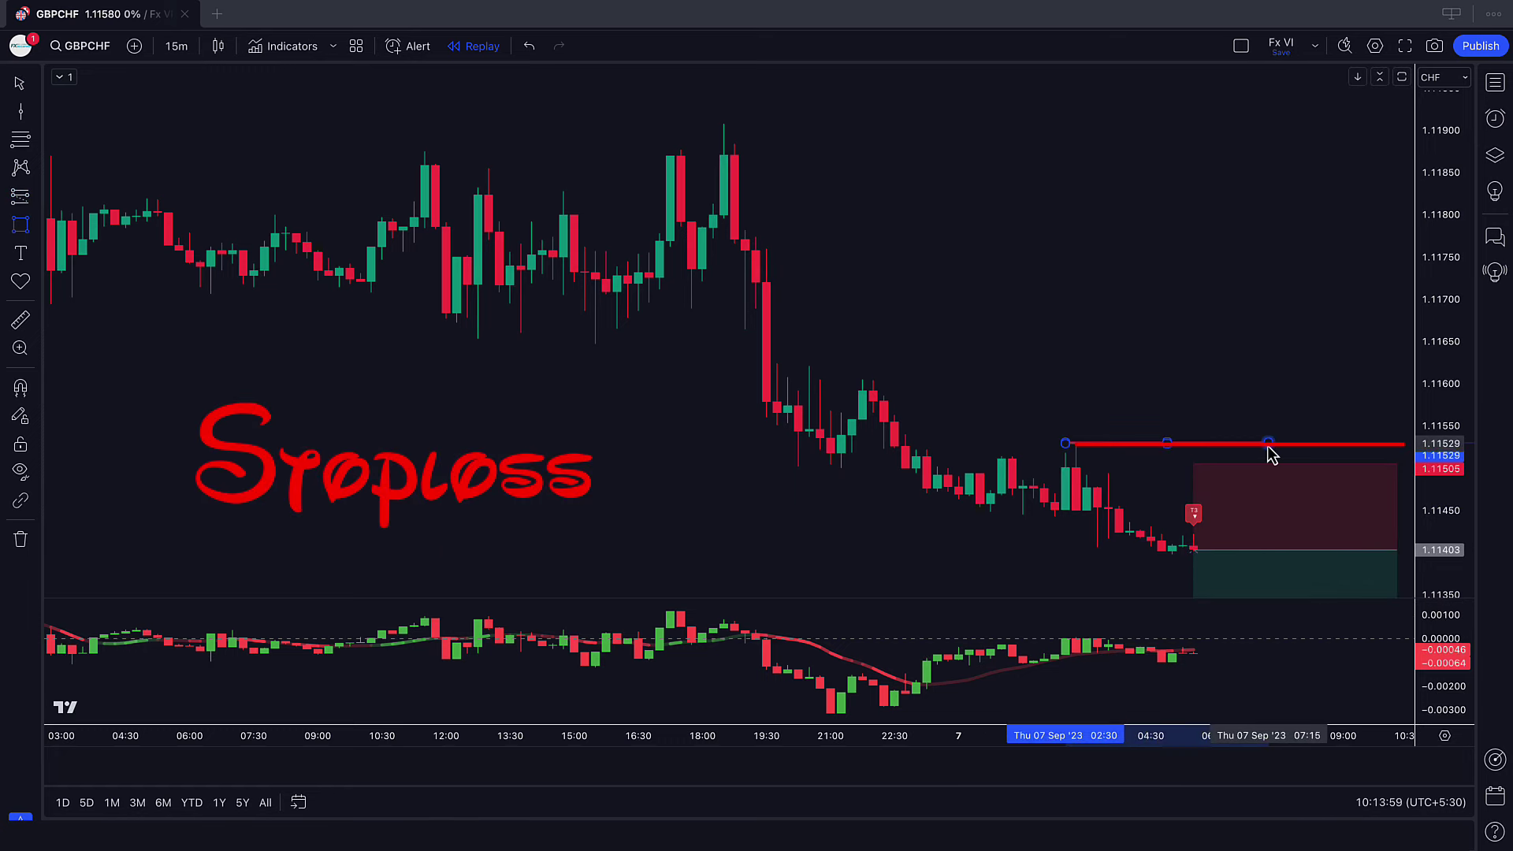
mouse_move(1194, 465)
left_mouse_down()
mouse_move(1236, 439)
mouse_move(1191, 442)
left_mouse_up()
left_click(1127, 576)
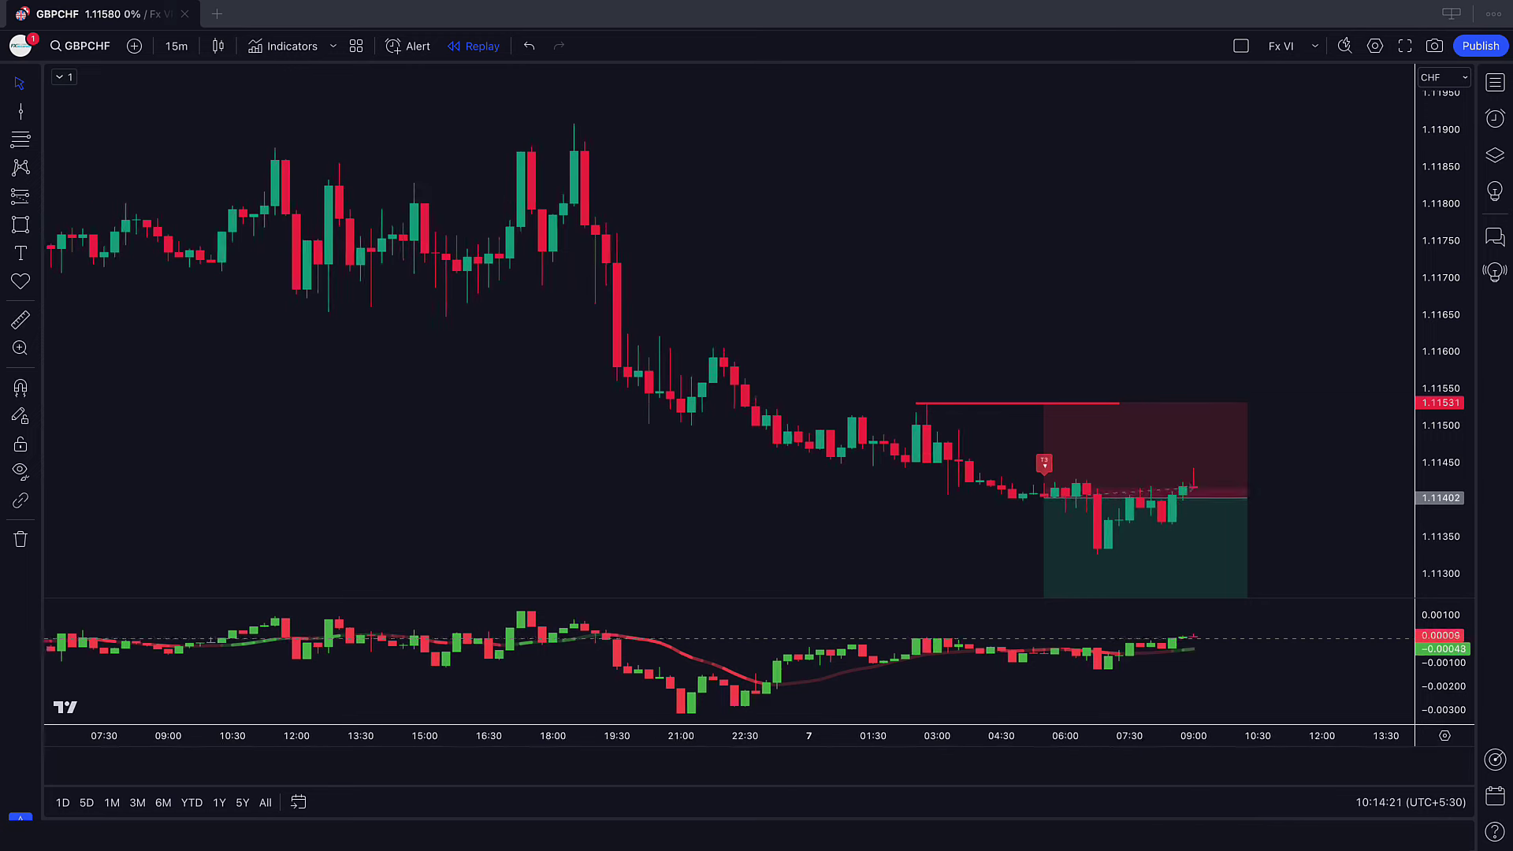
left_click_drag(1205, 497, 1414, 497)
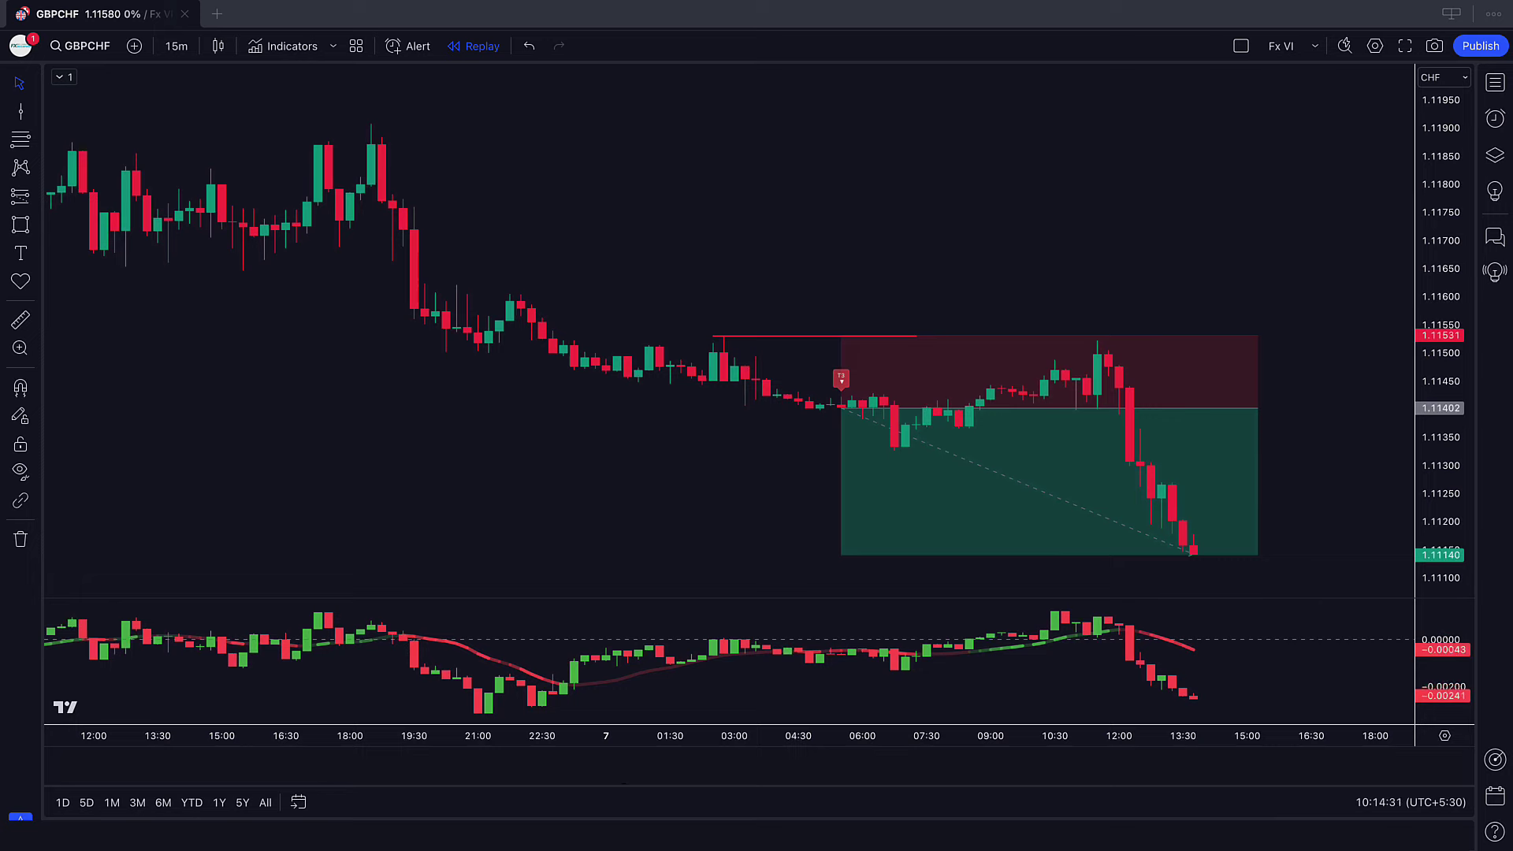
left_click_drag(1236, 405, 1201, 412)
Step: Mark a long trade from 1.11332 with stop 1.11103 and 1:2 target 1.11801, then resume replay
left_click(1276, 467)
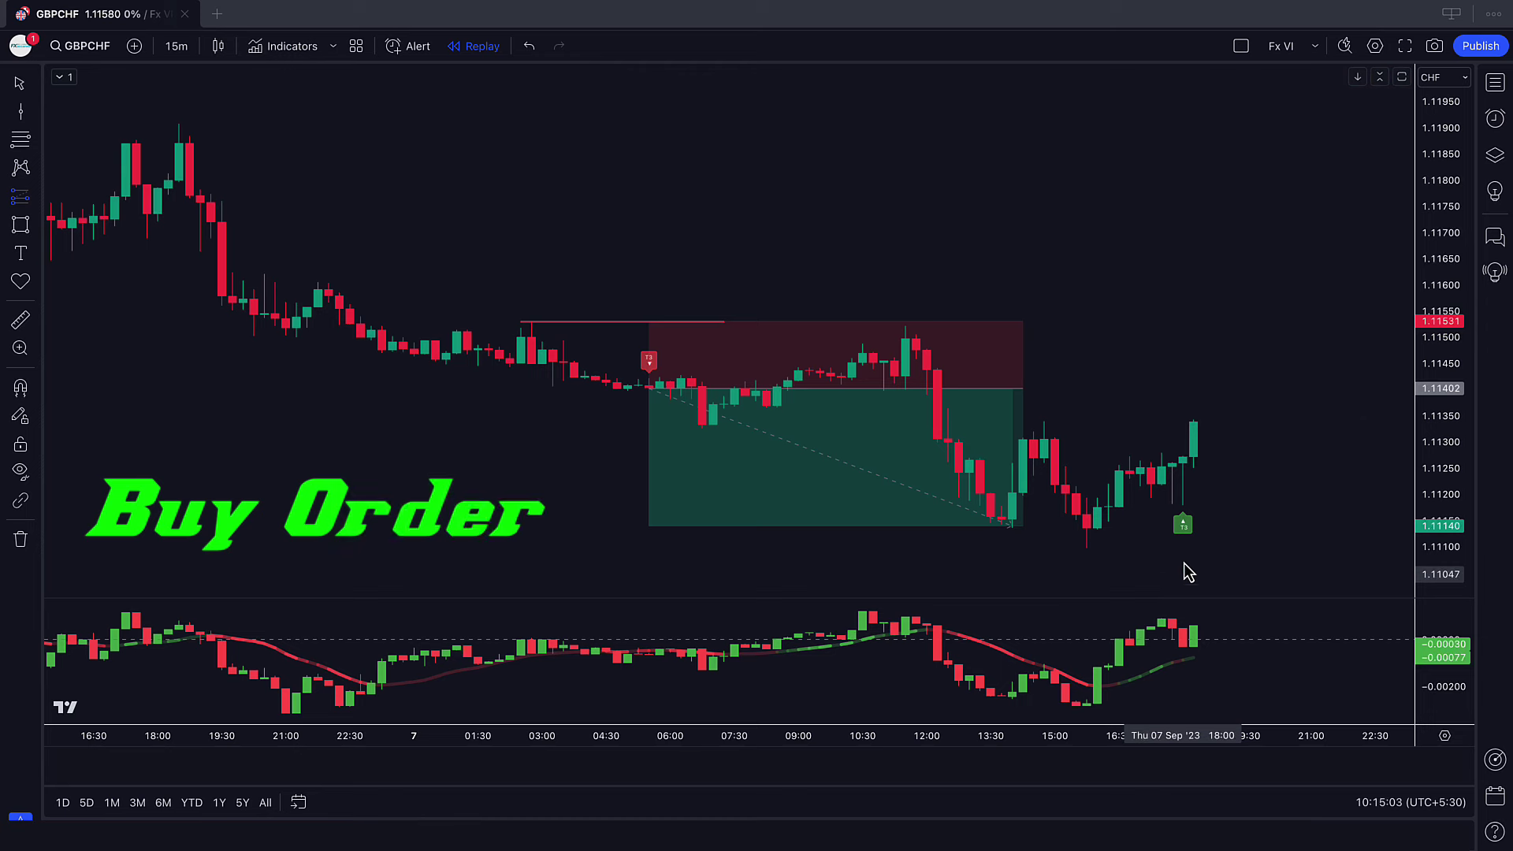
left_click(1195, 425)
left_click_drag(1193, 523, 1230, 545)
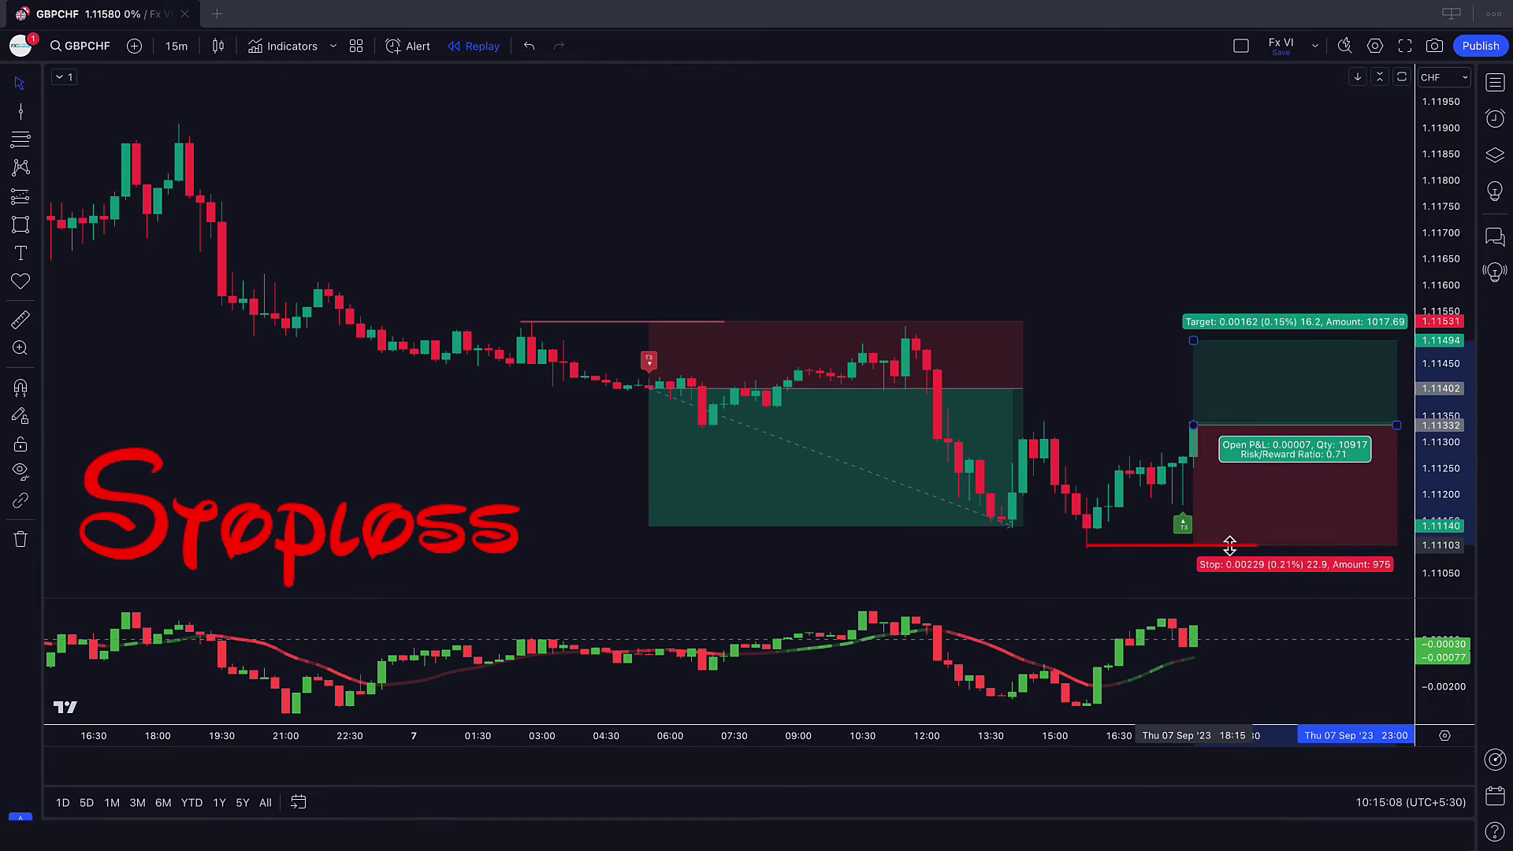
left_click(1091, 558)
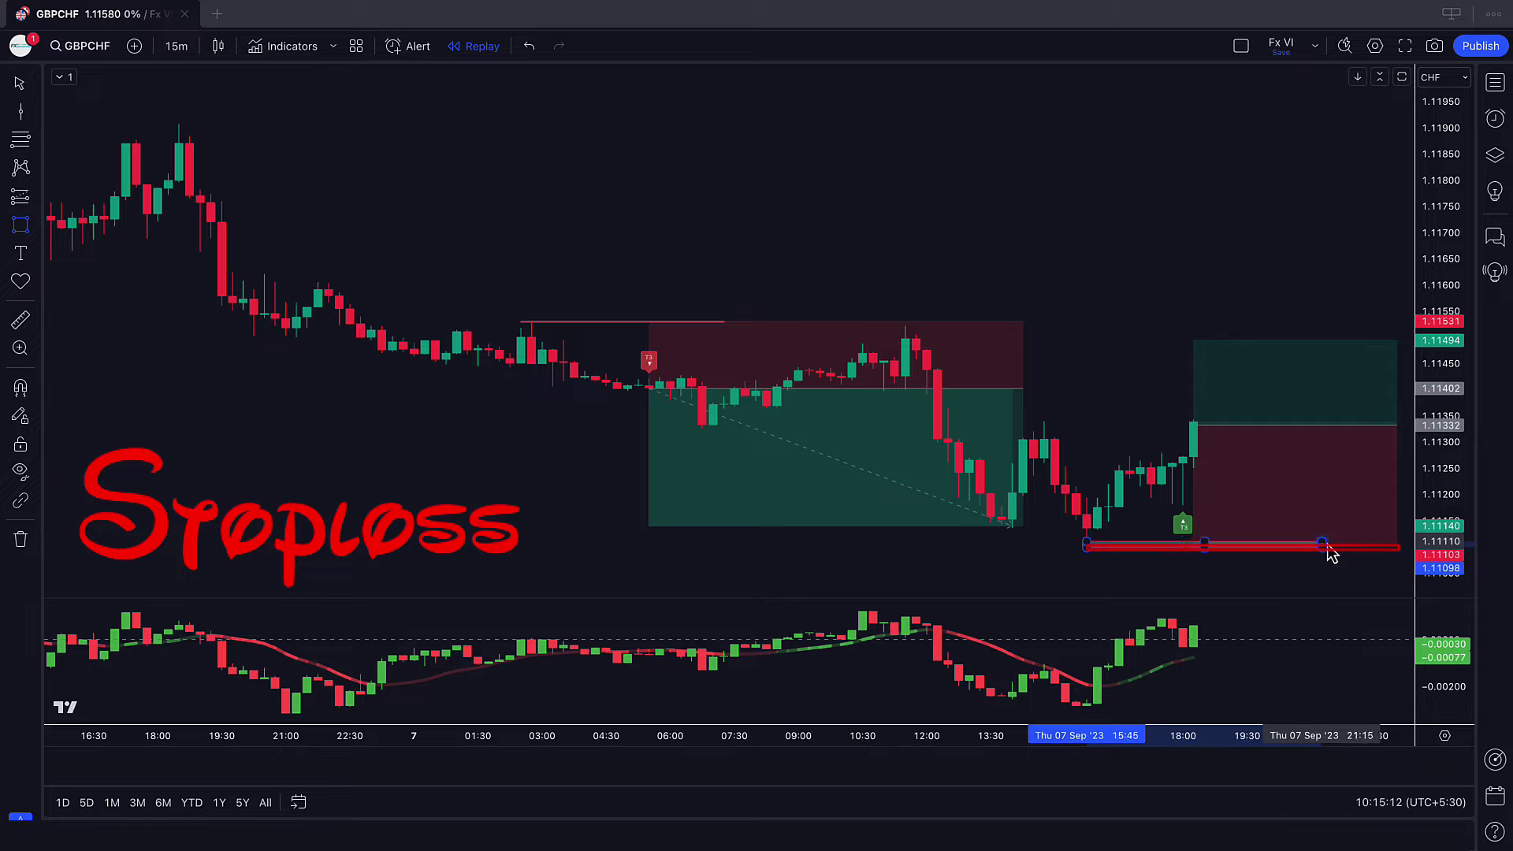
left_click_drag(1322, 545, 1351, 546)
left_click(1225, 530)
left_click_drag(1194, 339, 1188, 181)
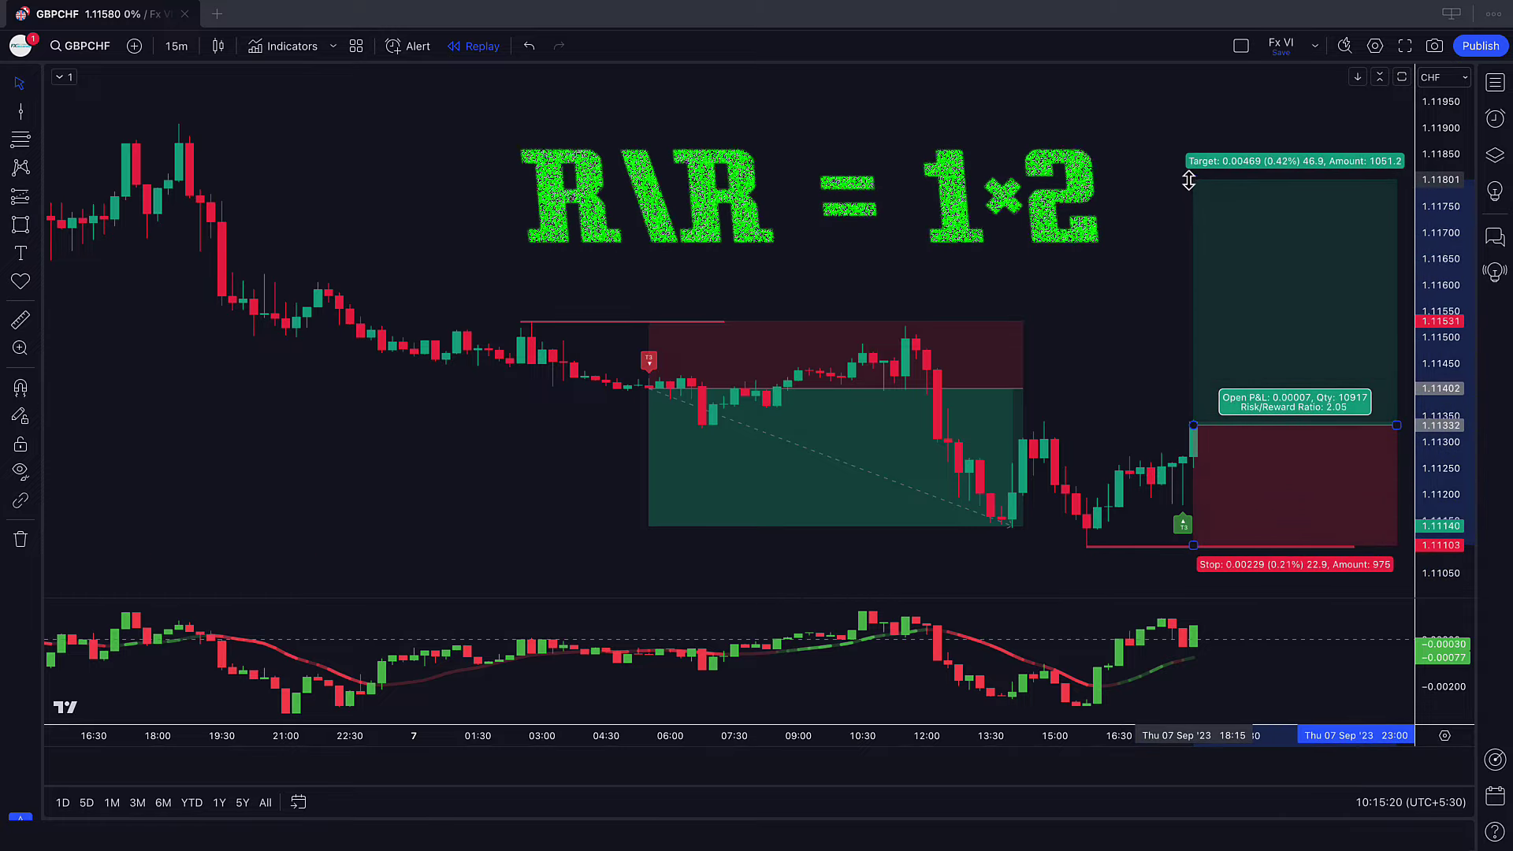
key("shift+Down")
Step: Deselect the long-position box so the replay can continue to 7 Aug '24
left_click(1356, 359)
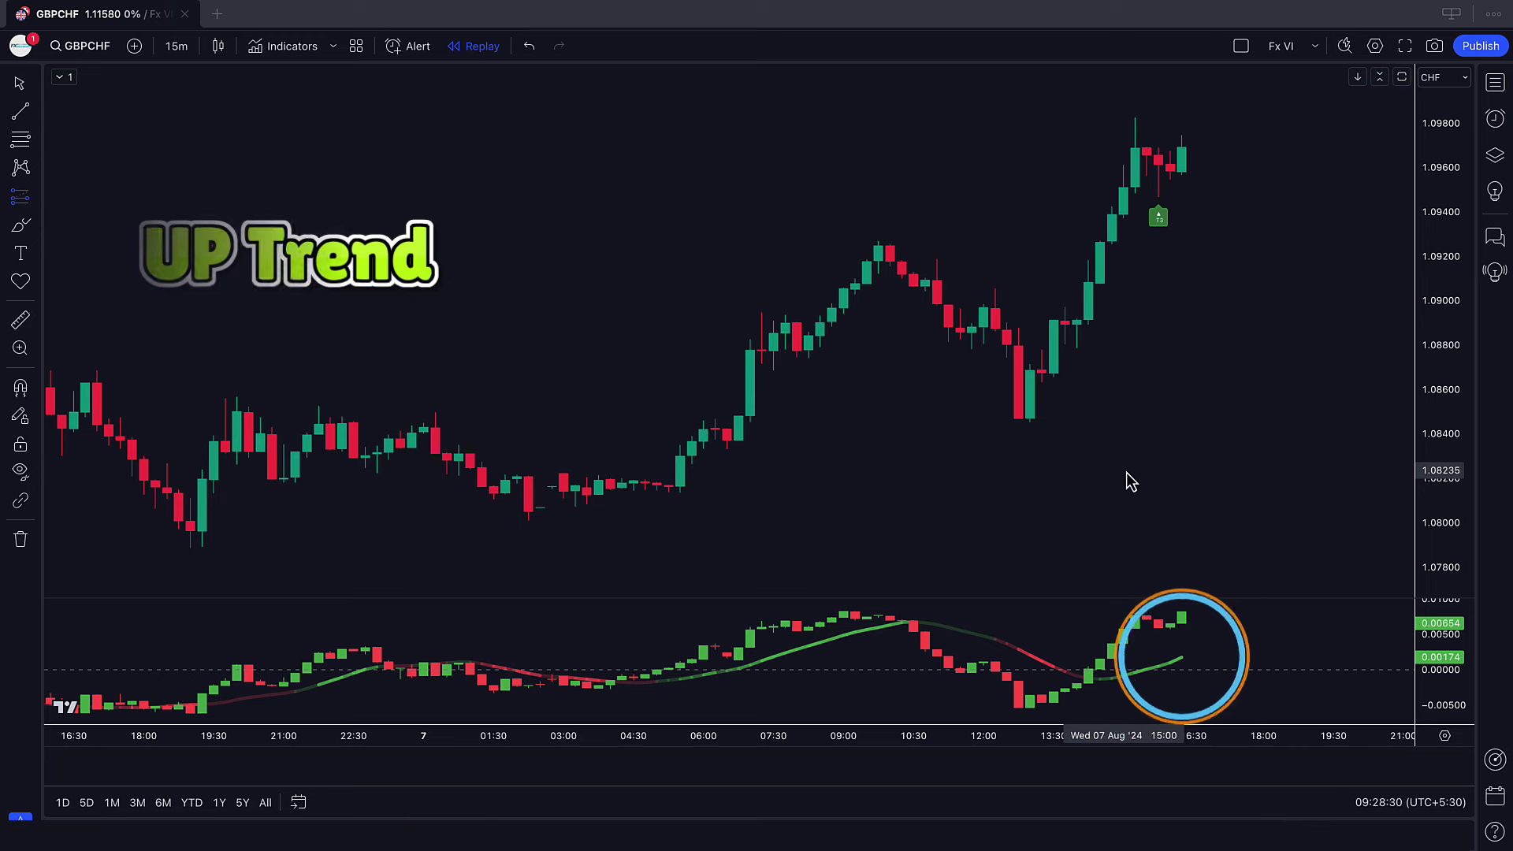
Step: Mark the 7 Aug long trade from 1.09676 with stop 1.09452 and target 1.10141, and check its result
left_click(1182, 150)
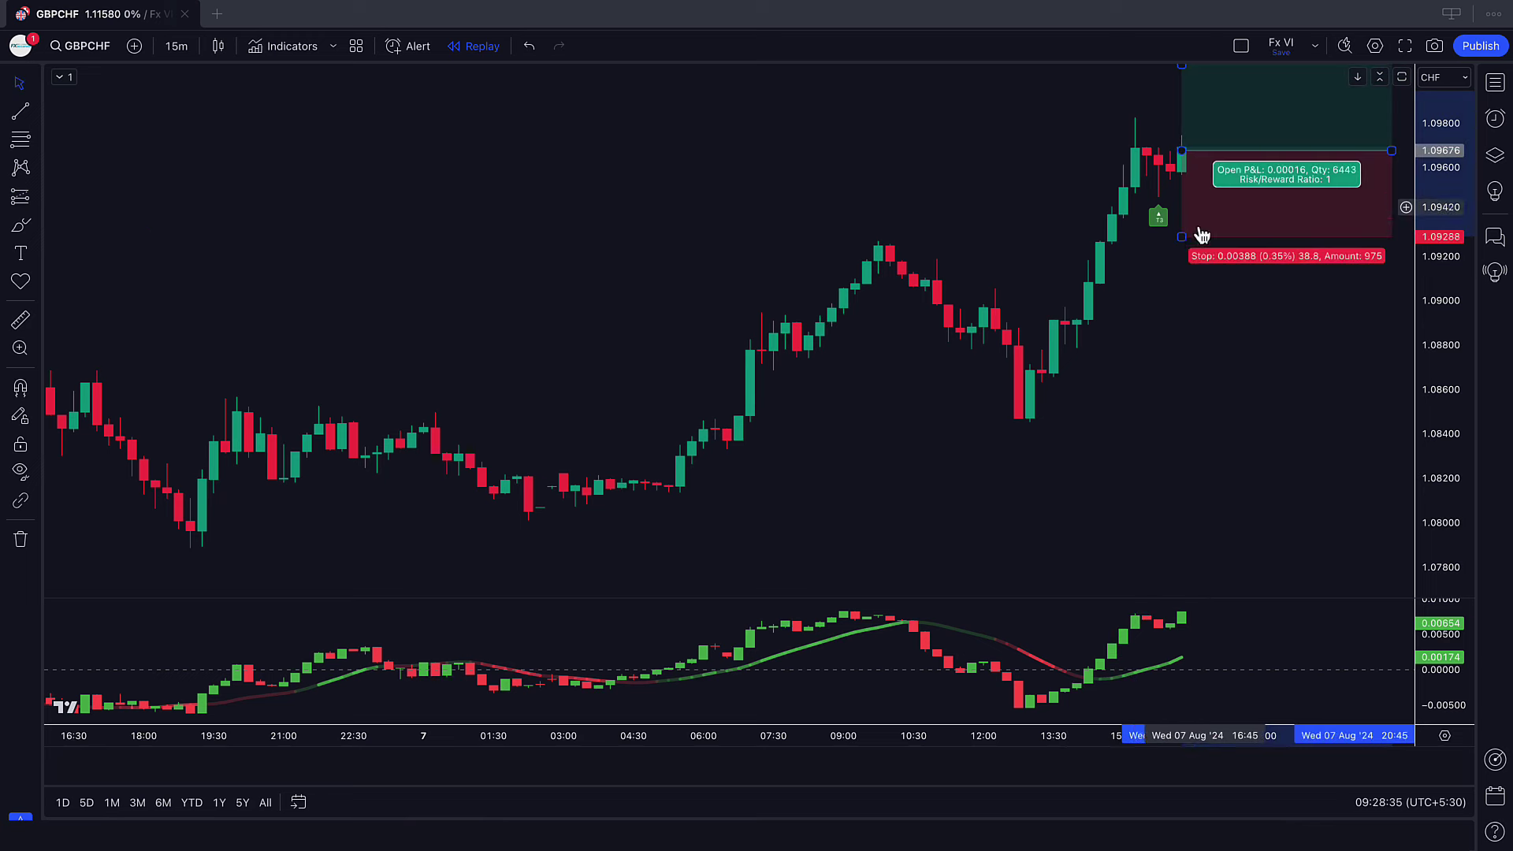
left_click_drag(1184, 238, 1219, 198)
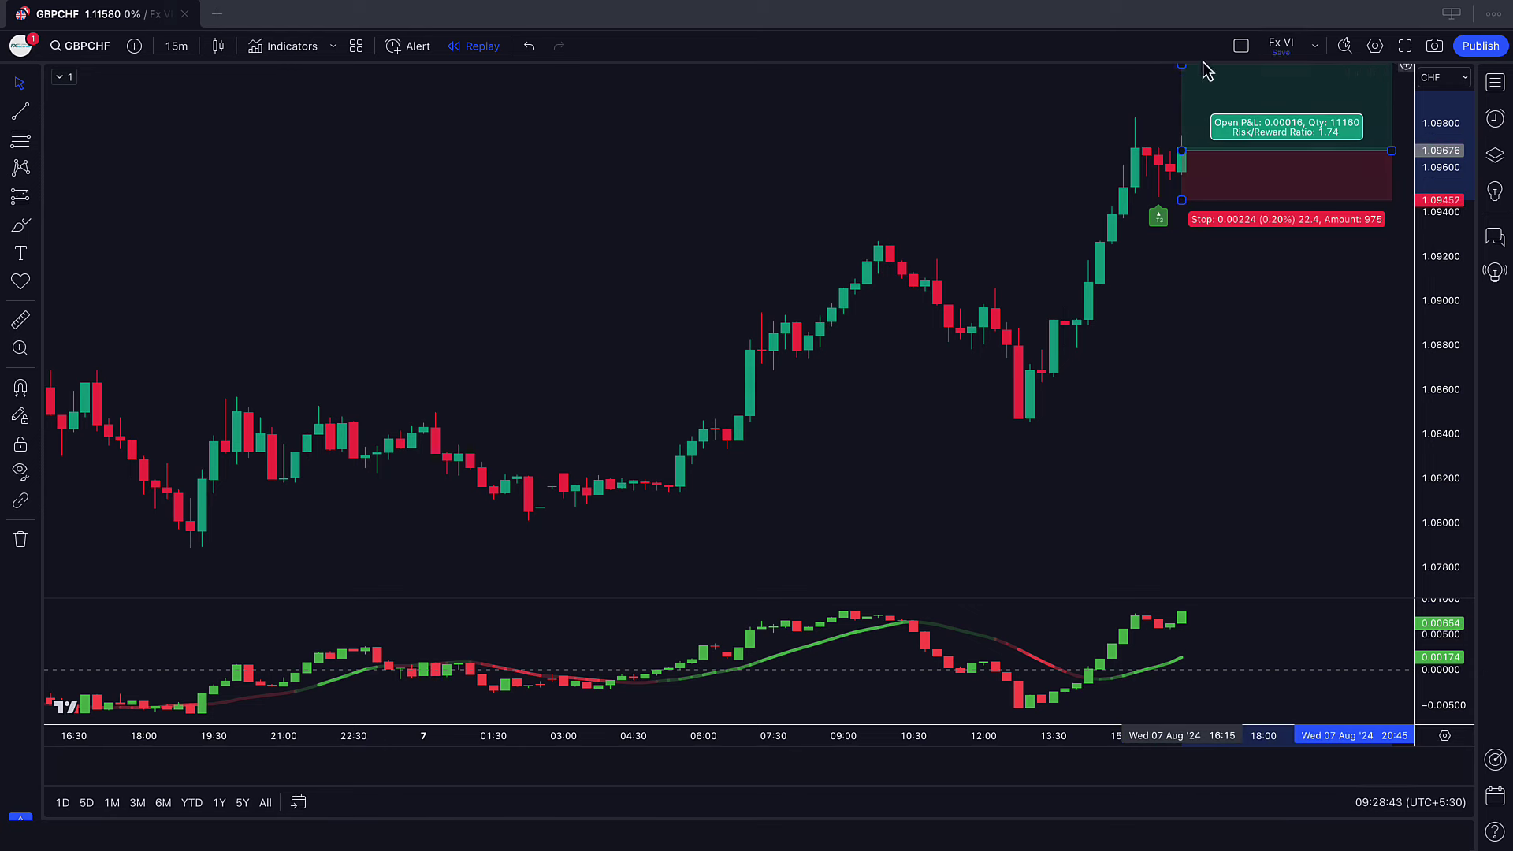
left_click(1102, 120)
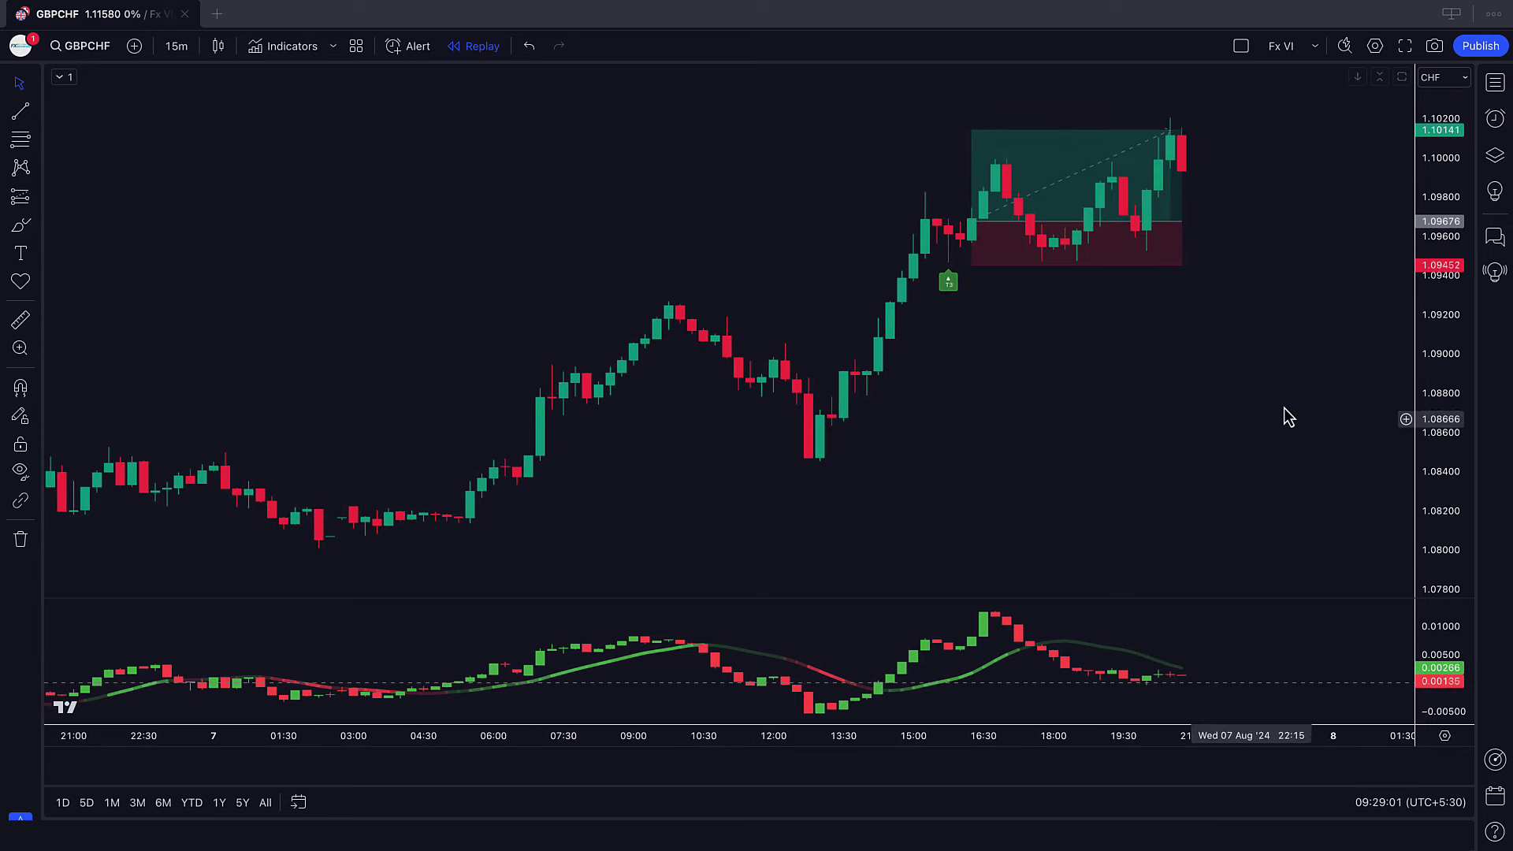
left_click(1184, 221)
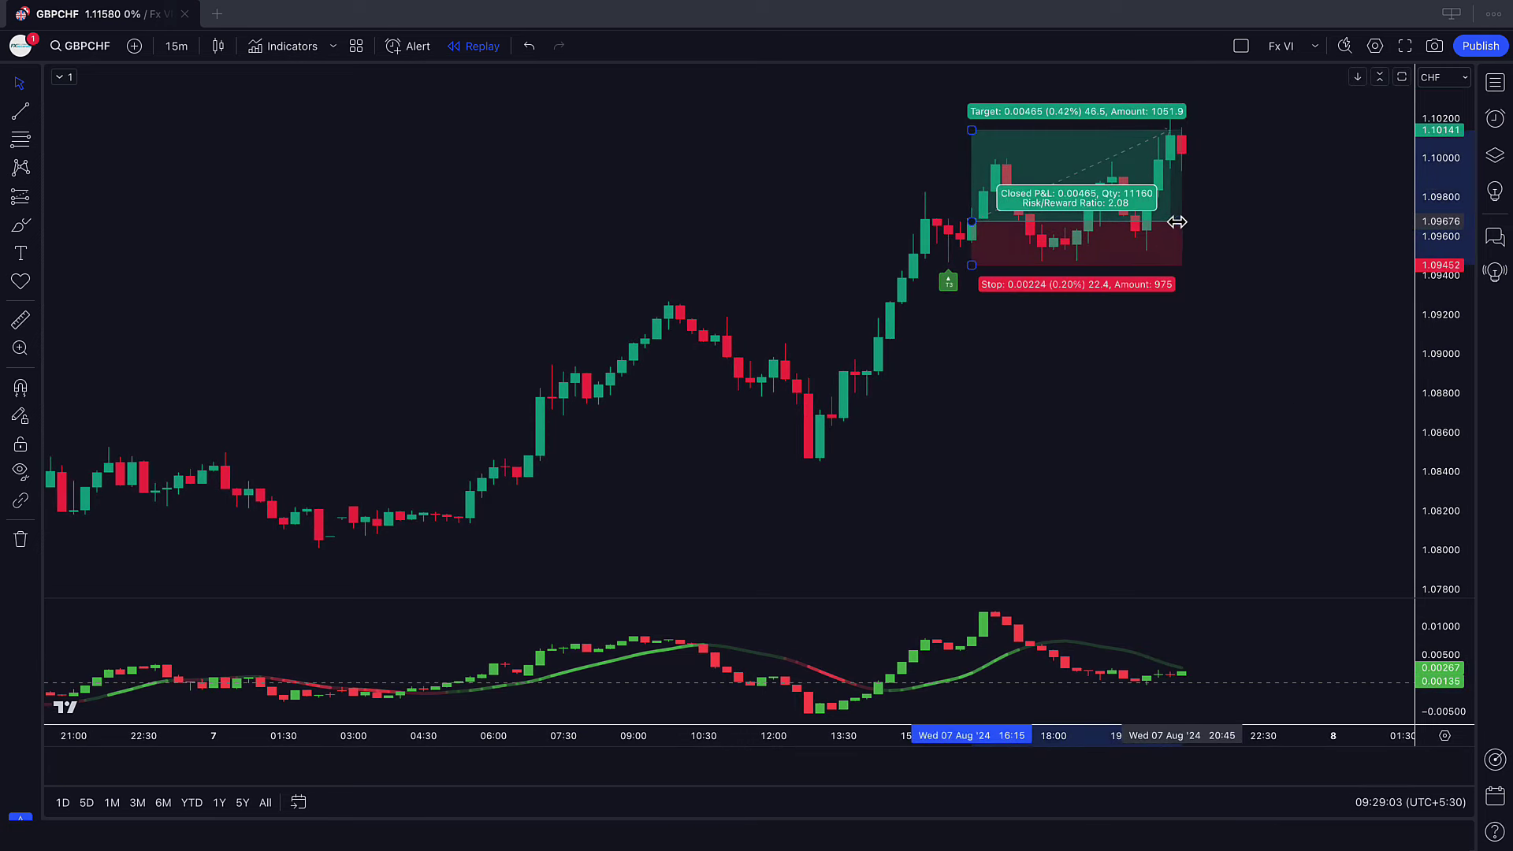
left_click(1231, 267)
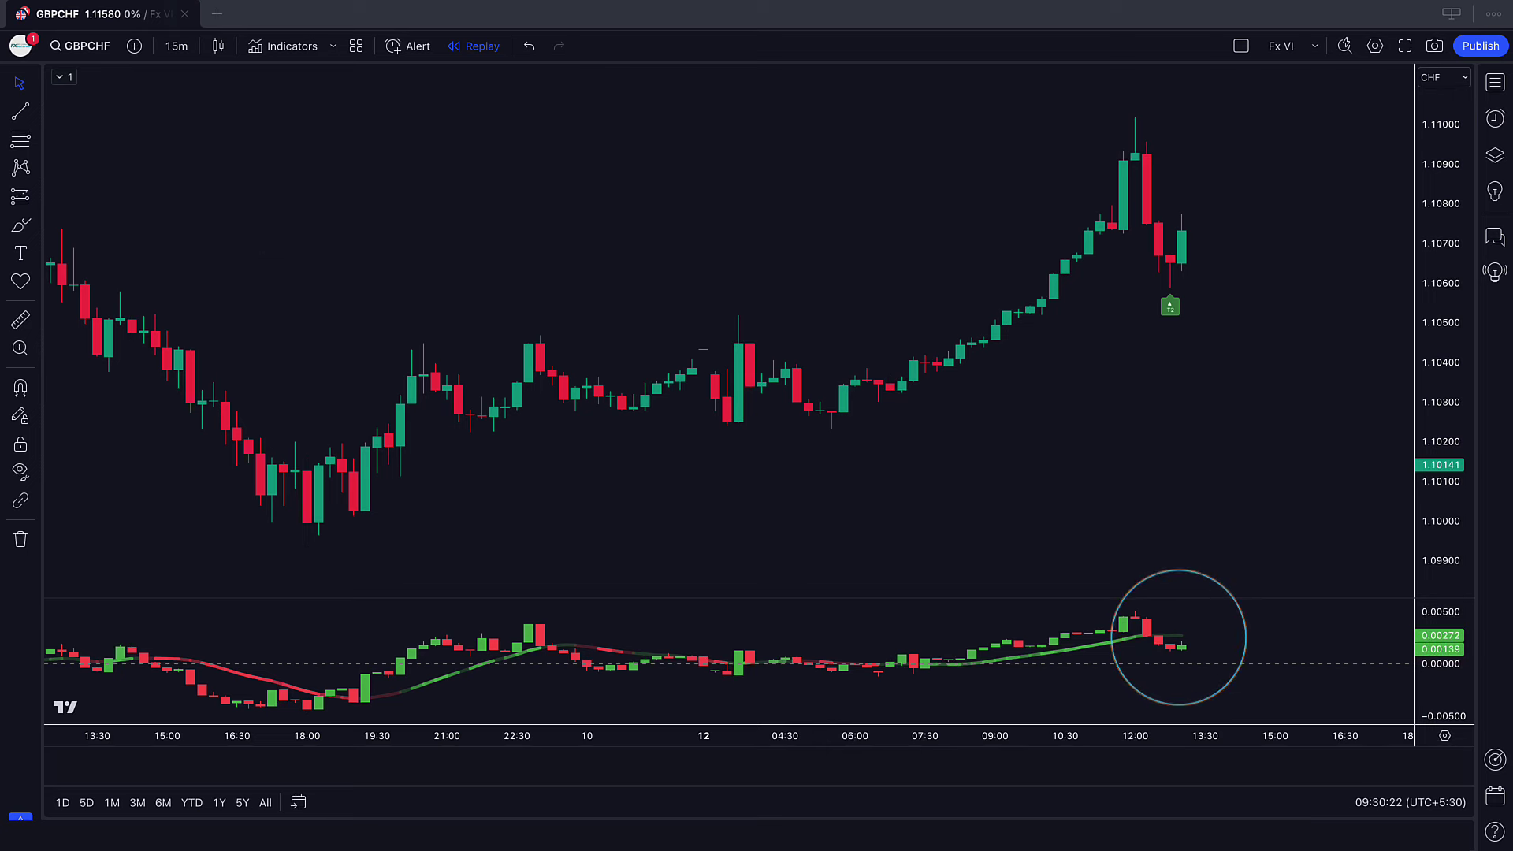
Step: Mark a long trade from 1.10727 with stop 1.10584 and 1:2 target 1.11019, adjusting the box width
left_click(1181, 233)
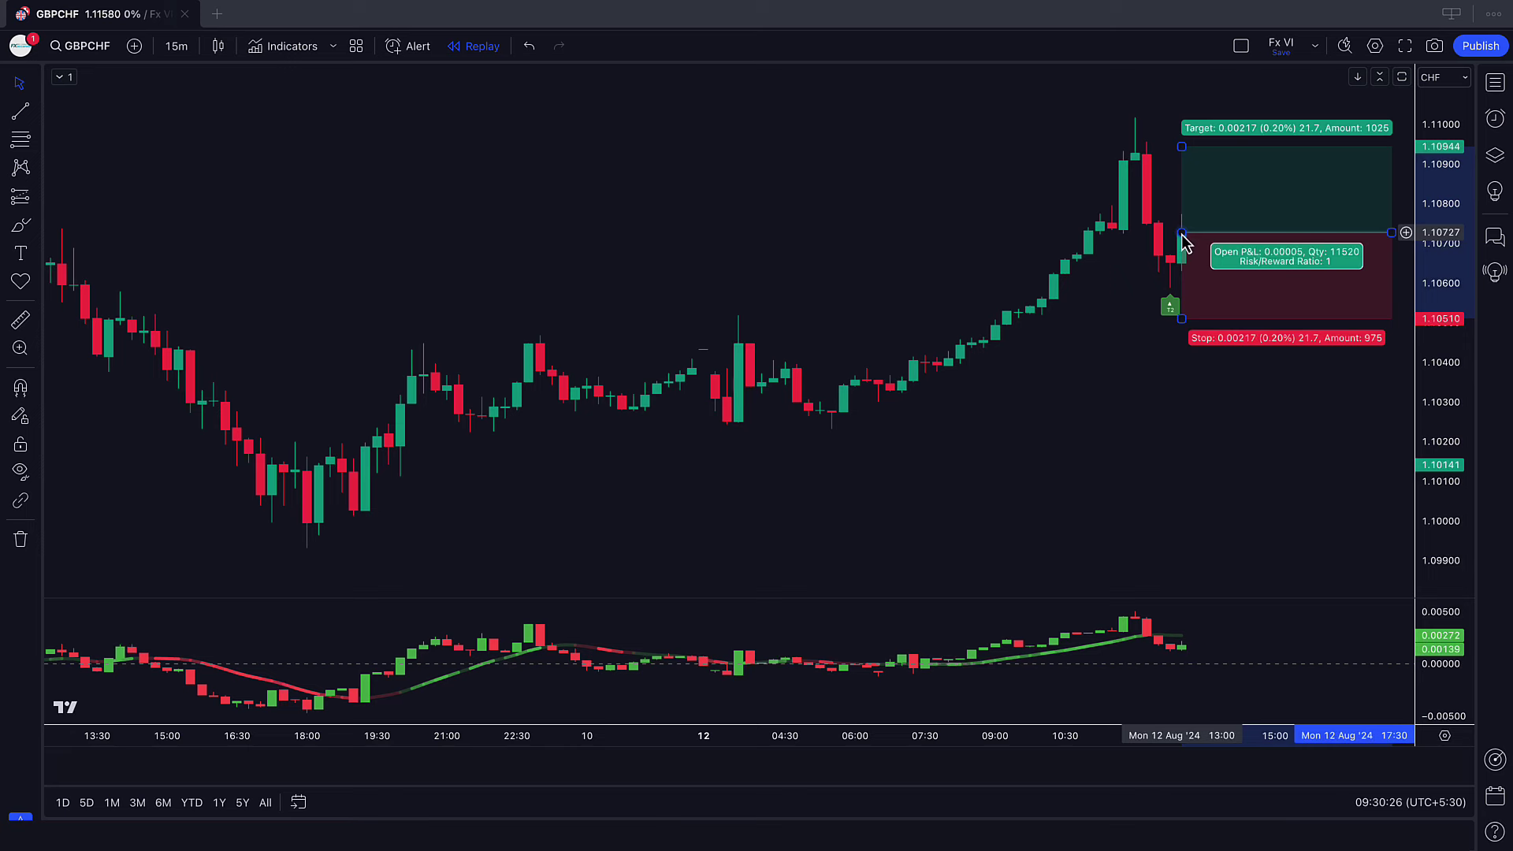
left_click_drag(1184, 323, 1217, 291)
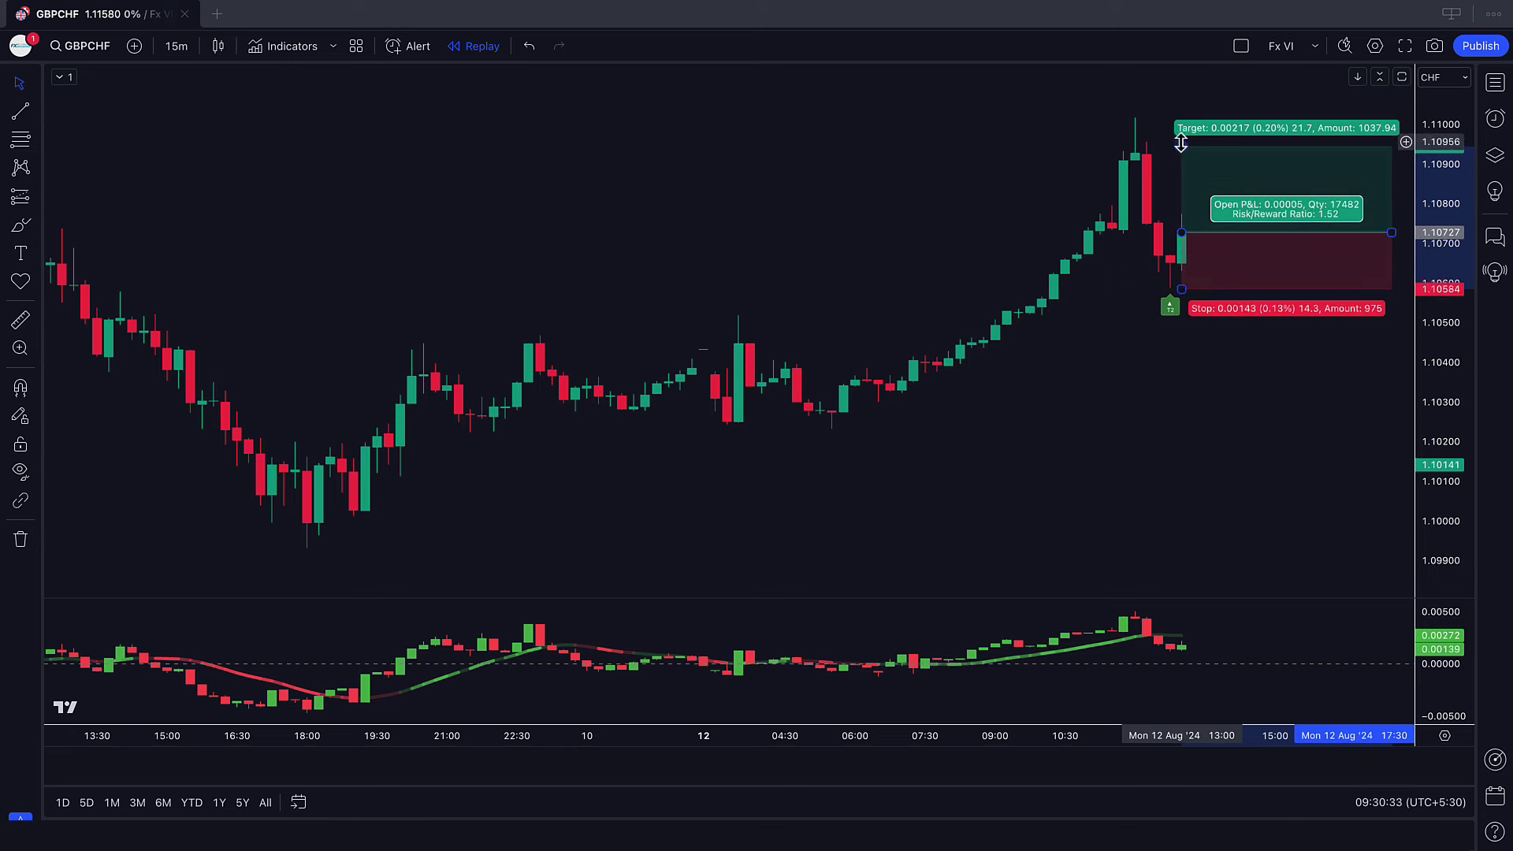
left_click_drag(1181, 143, 1183, 118)
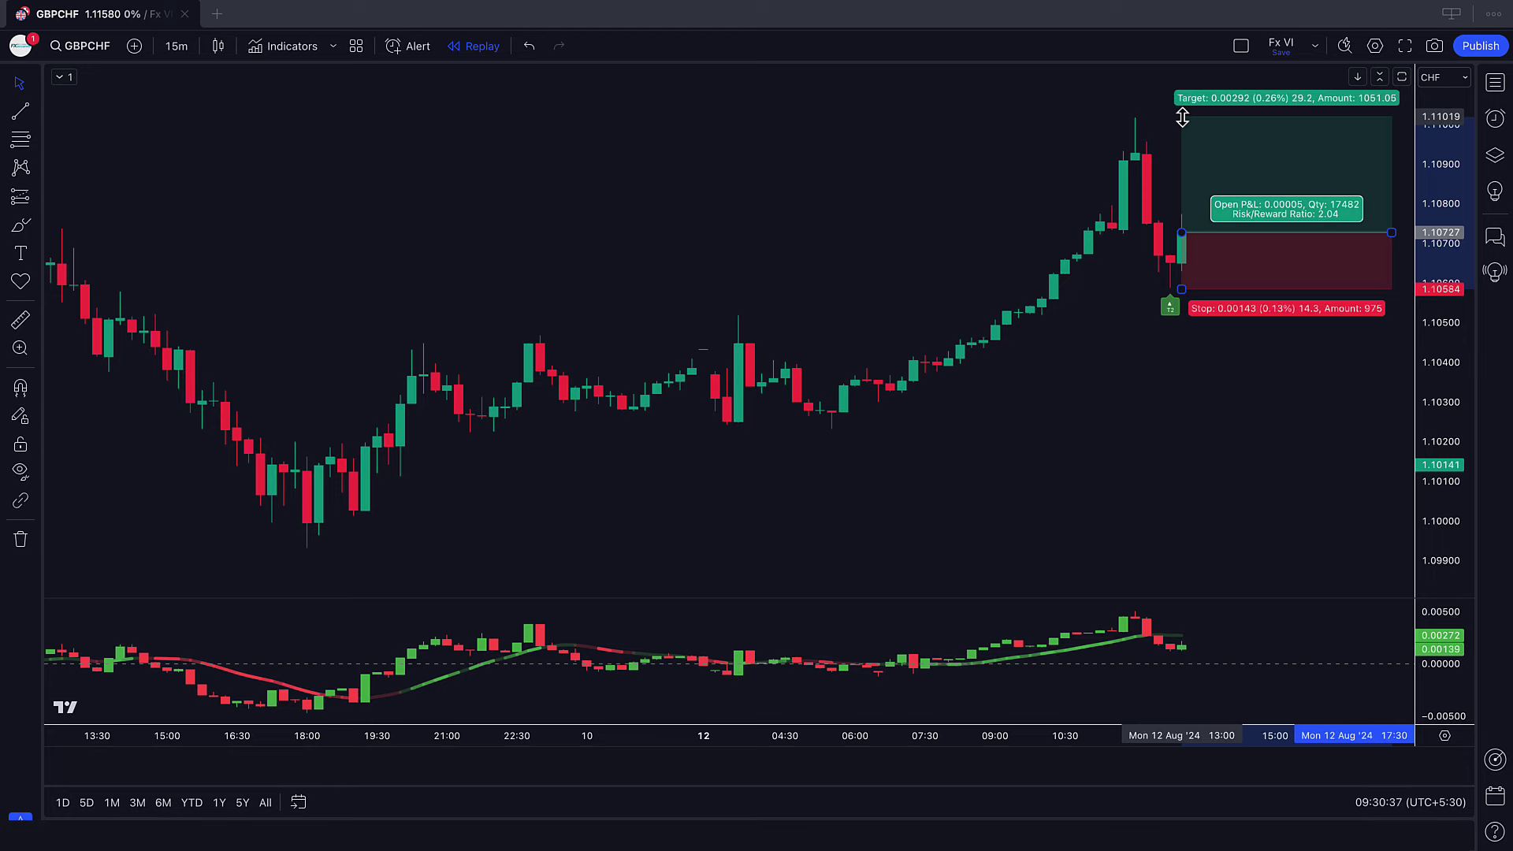
left_click(1056, 121)
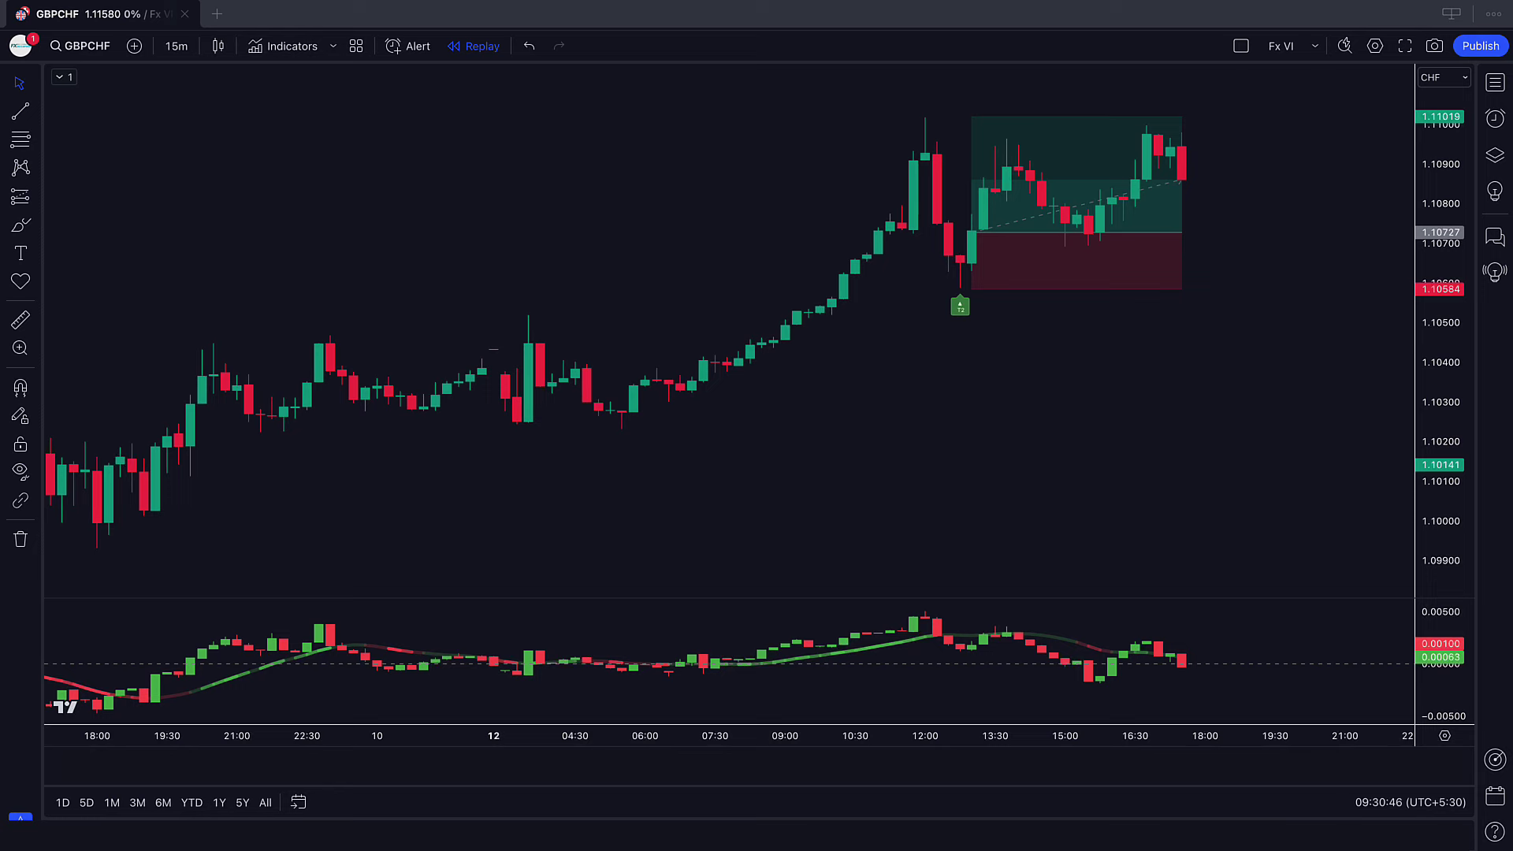
left_click_drag(1191, 267, 1402, 236)
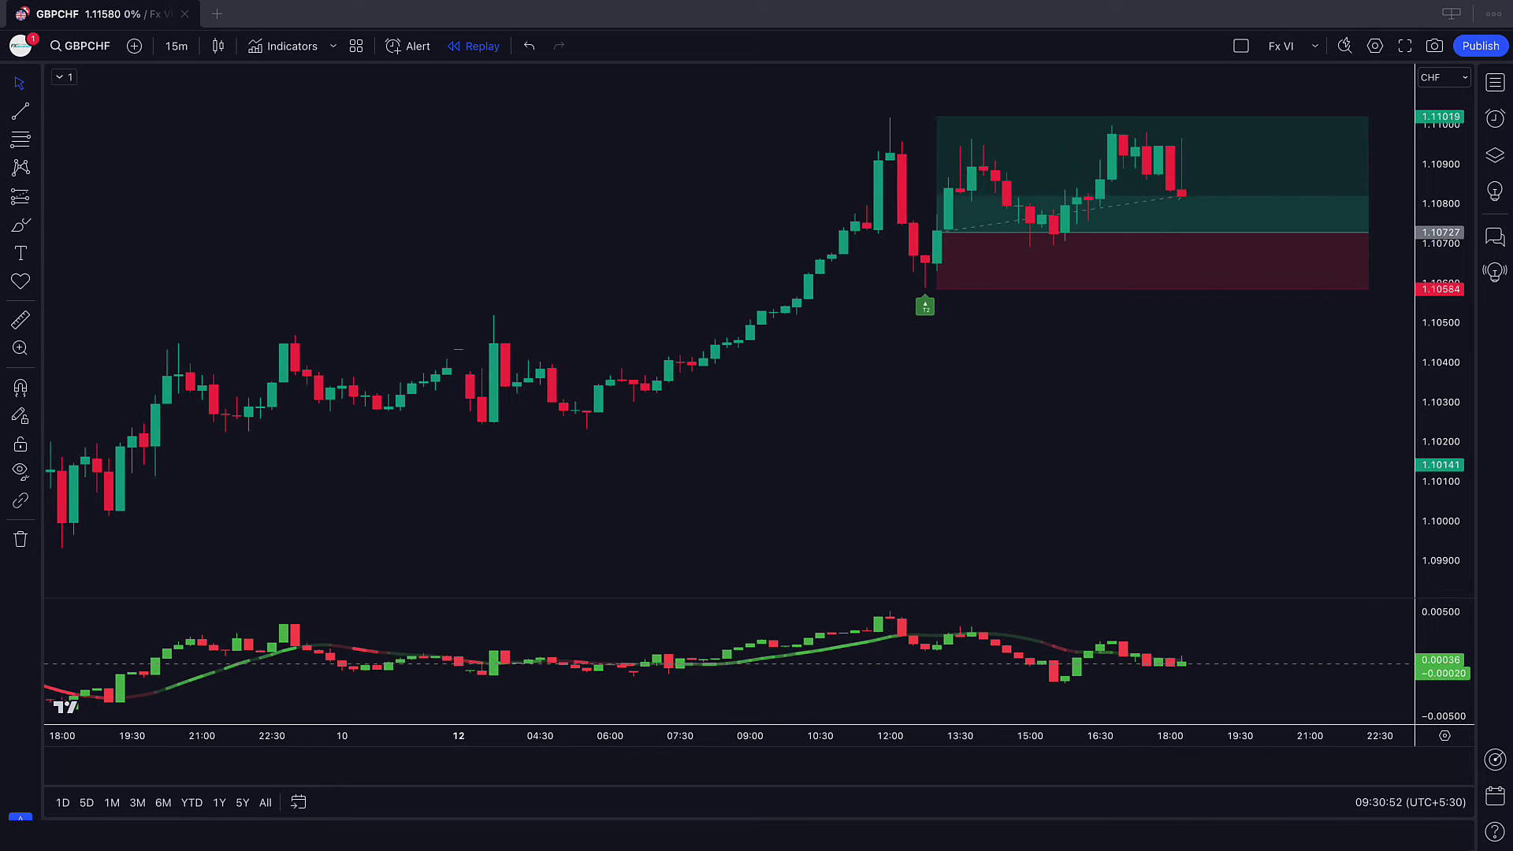
left_click_drag(1344, 293, 1181, 299)
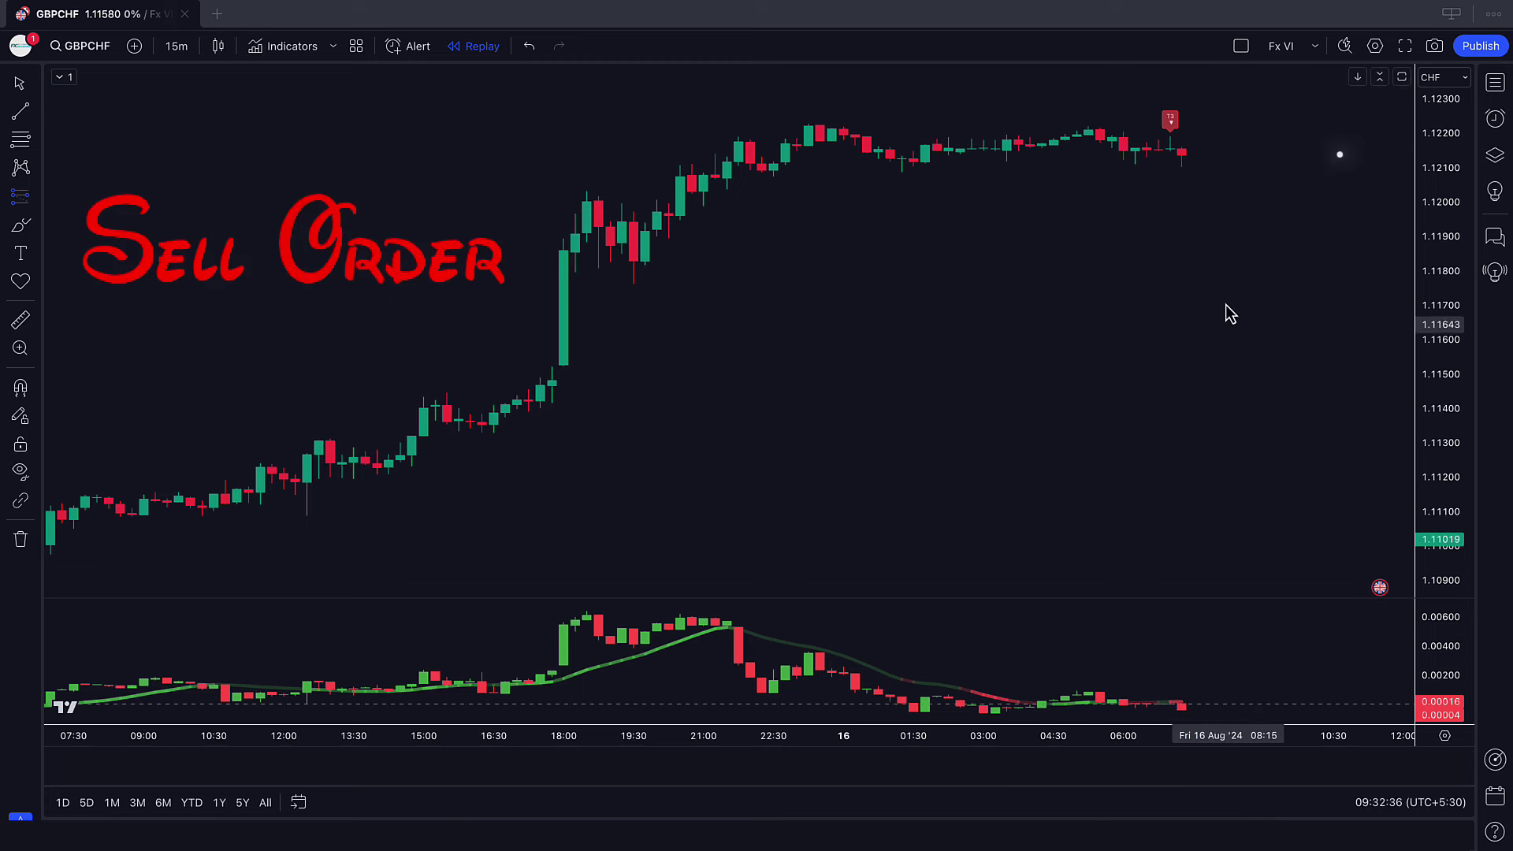
Step: Trim the earlier short-position box so it ends at the latest replayed candle
left_click(1181, 159)
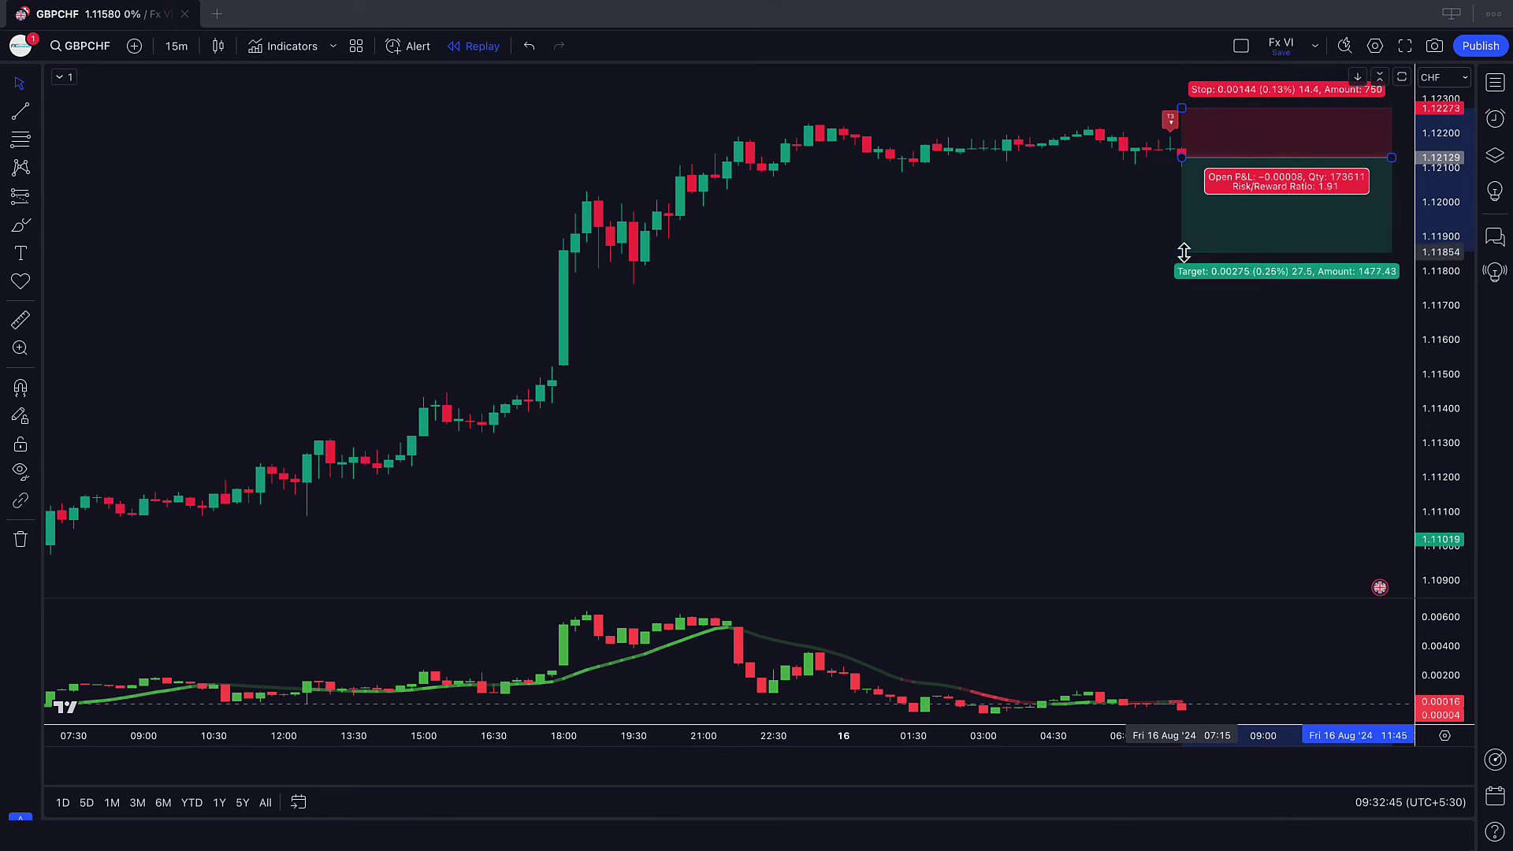
left_click(958, 450)
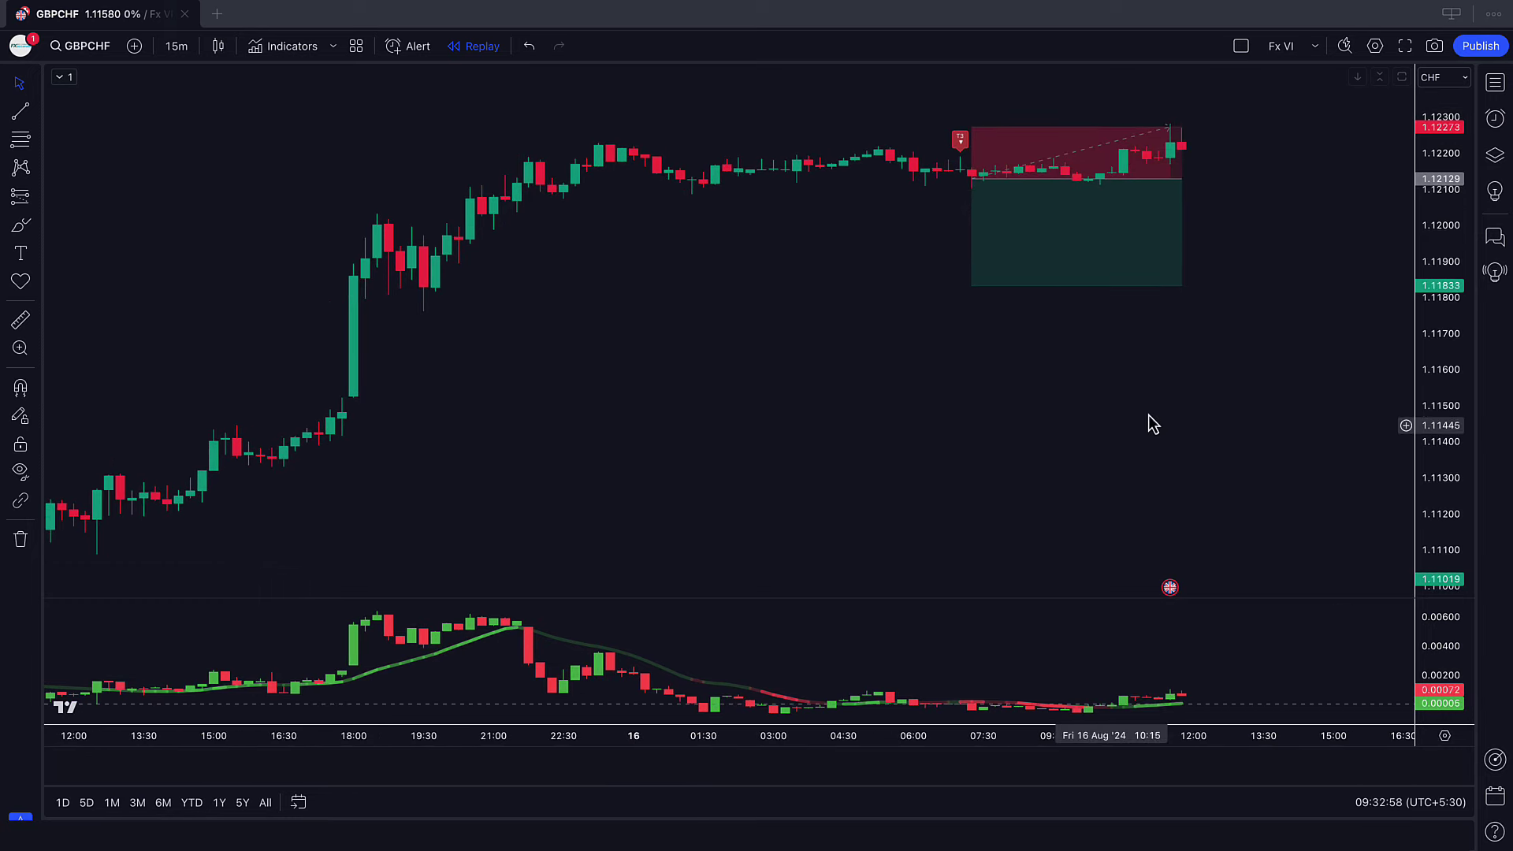
left_click_drag(1180, 180, 1170, 180)
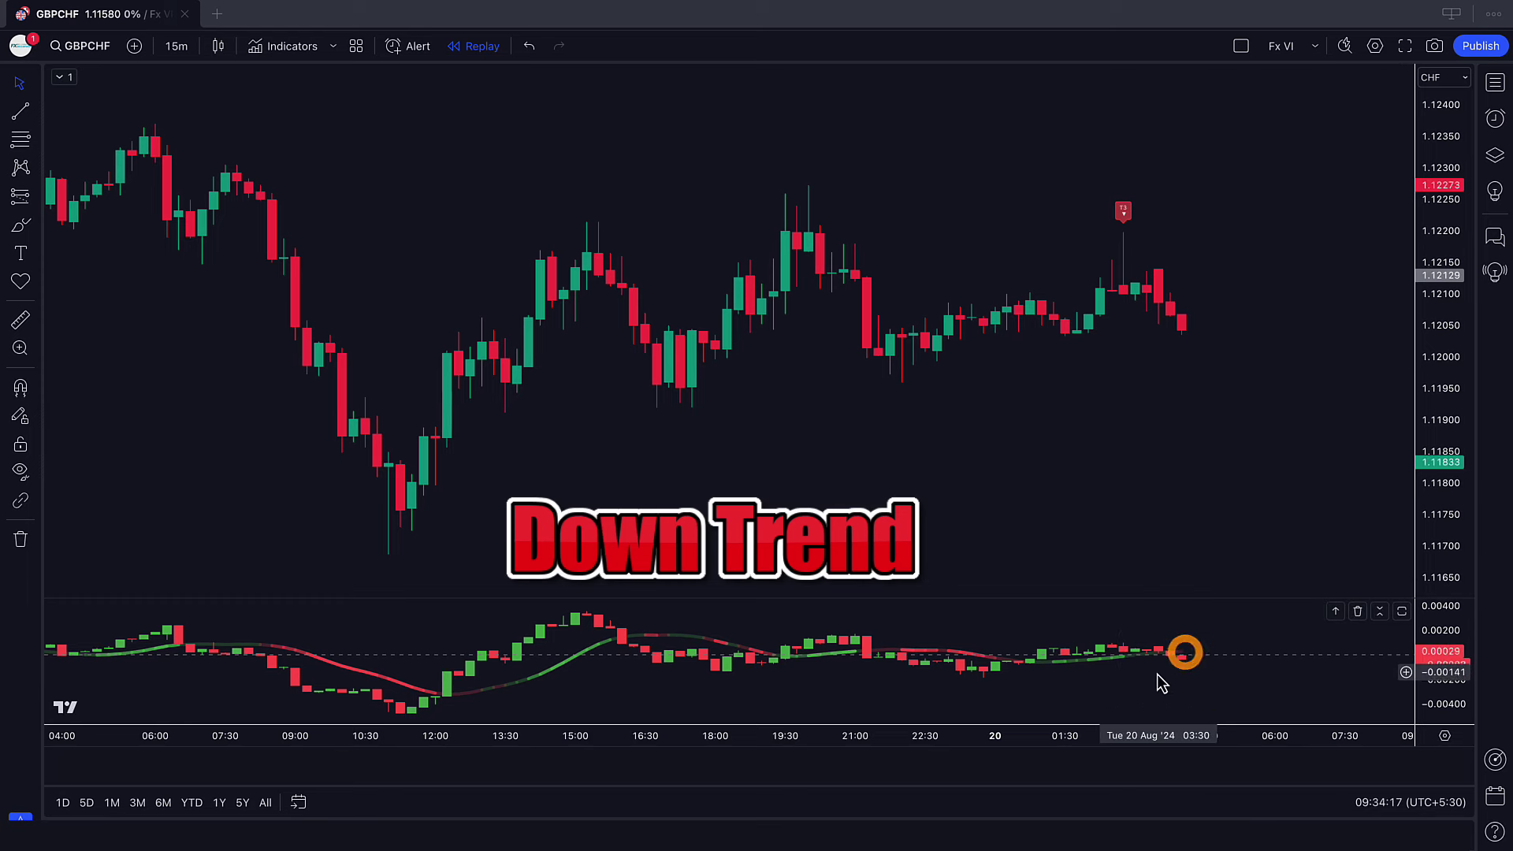
Step: Short the 20 Aug signal with stop near 1.12201 and target near 1.11725, box ending at the target
left_click(21, 196)
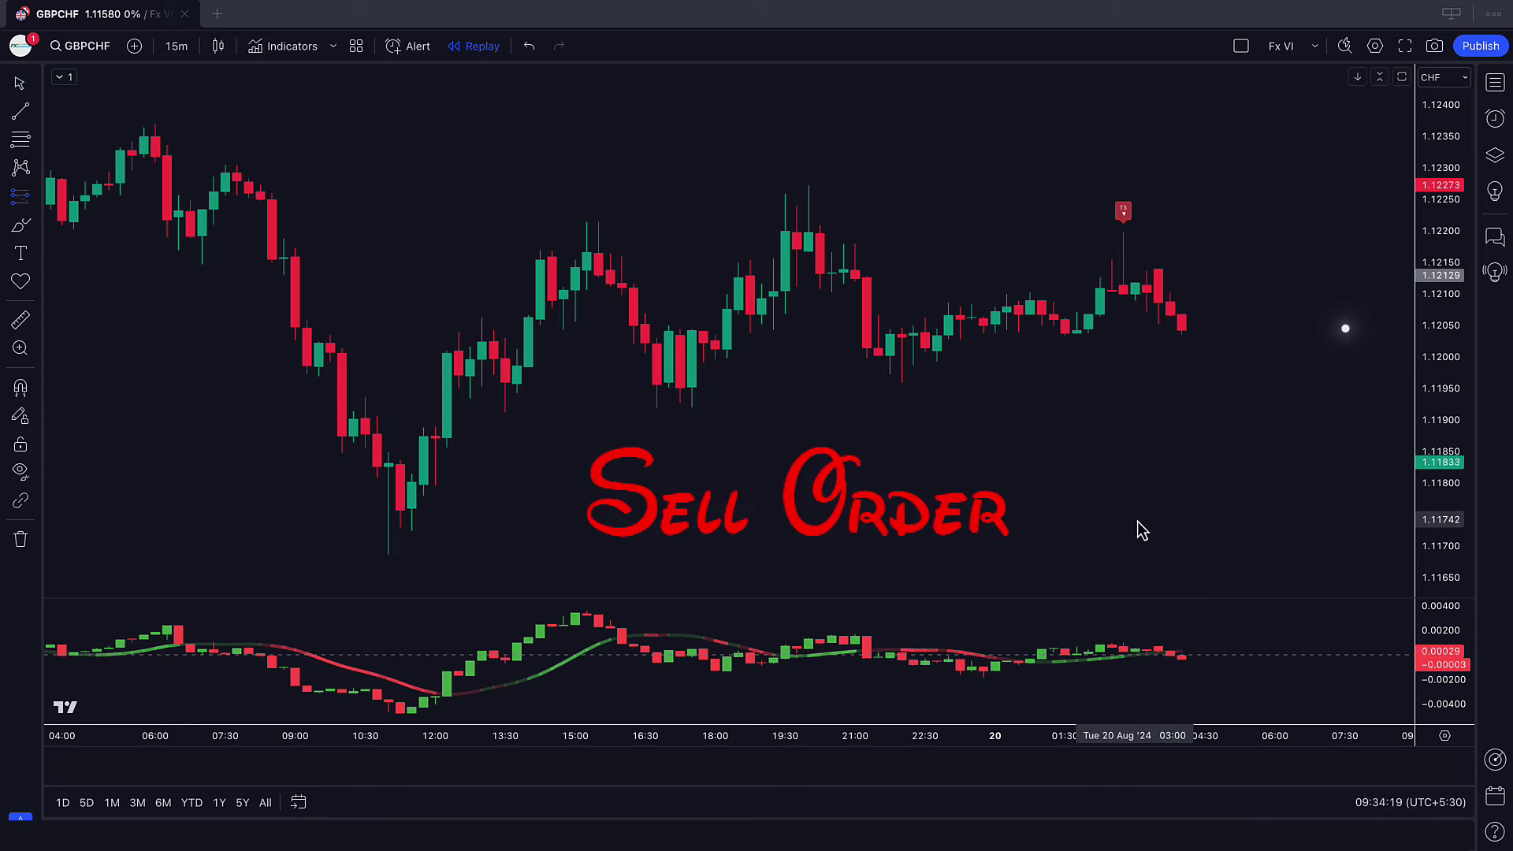
left_click(1181, 332)
left_click_drag(1185, 243, 1195, 232)
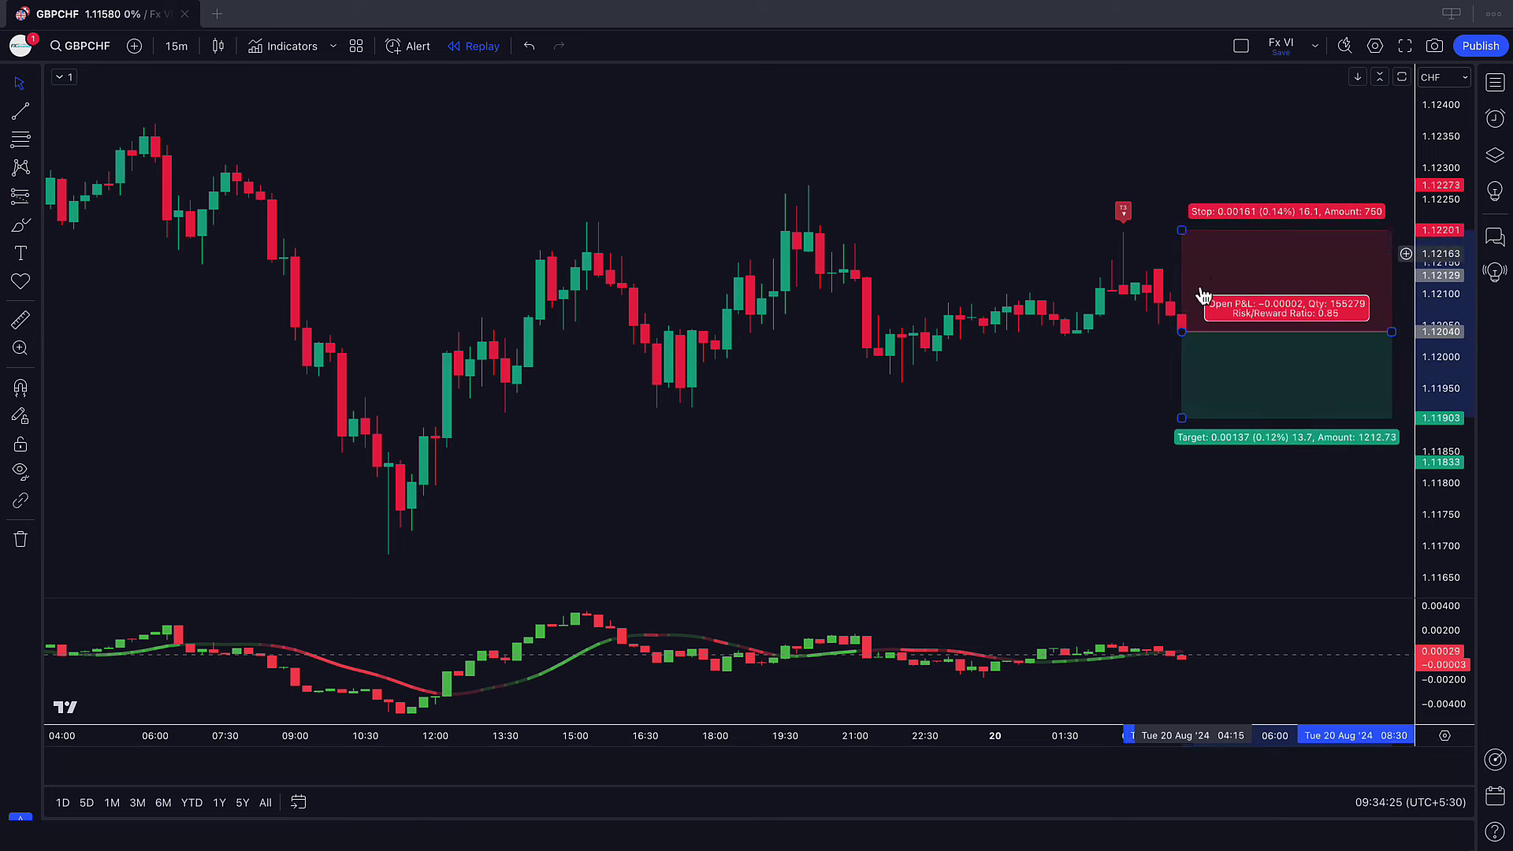
left_click_drag(1179, 413, 1184, 521)
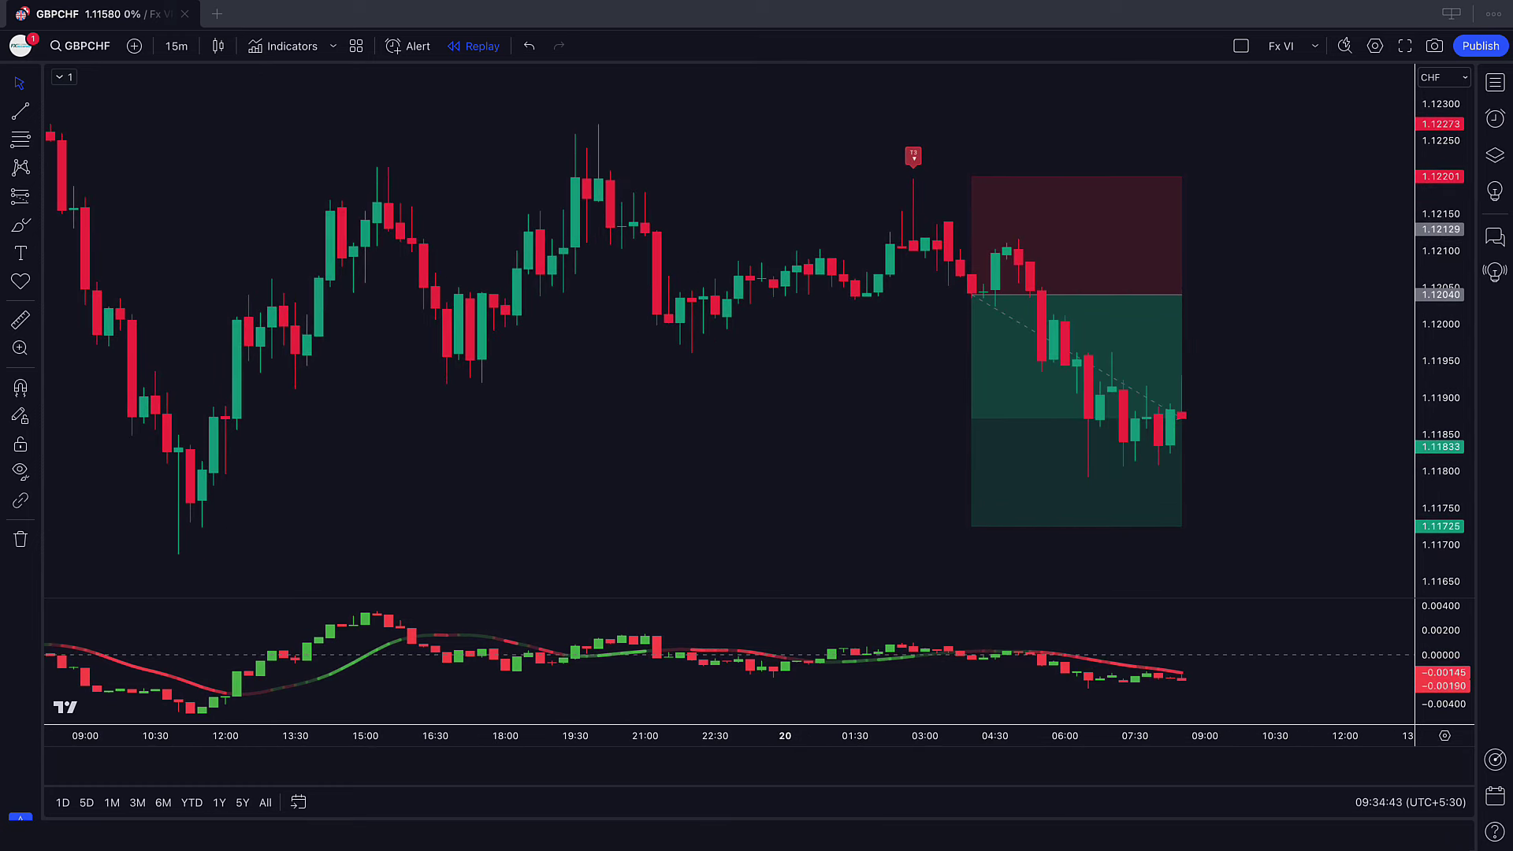
left_click_drag(1170, 294, 1410, 296)
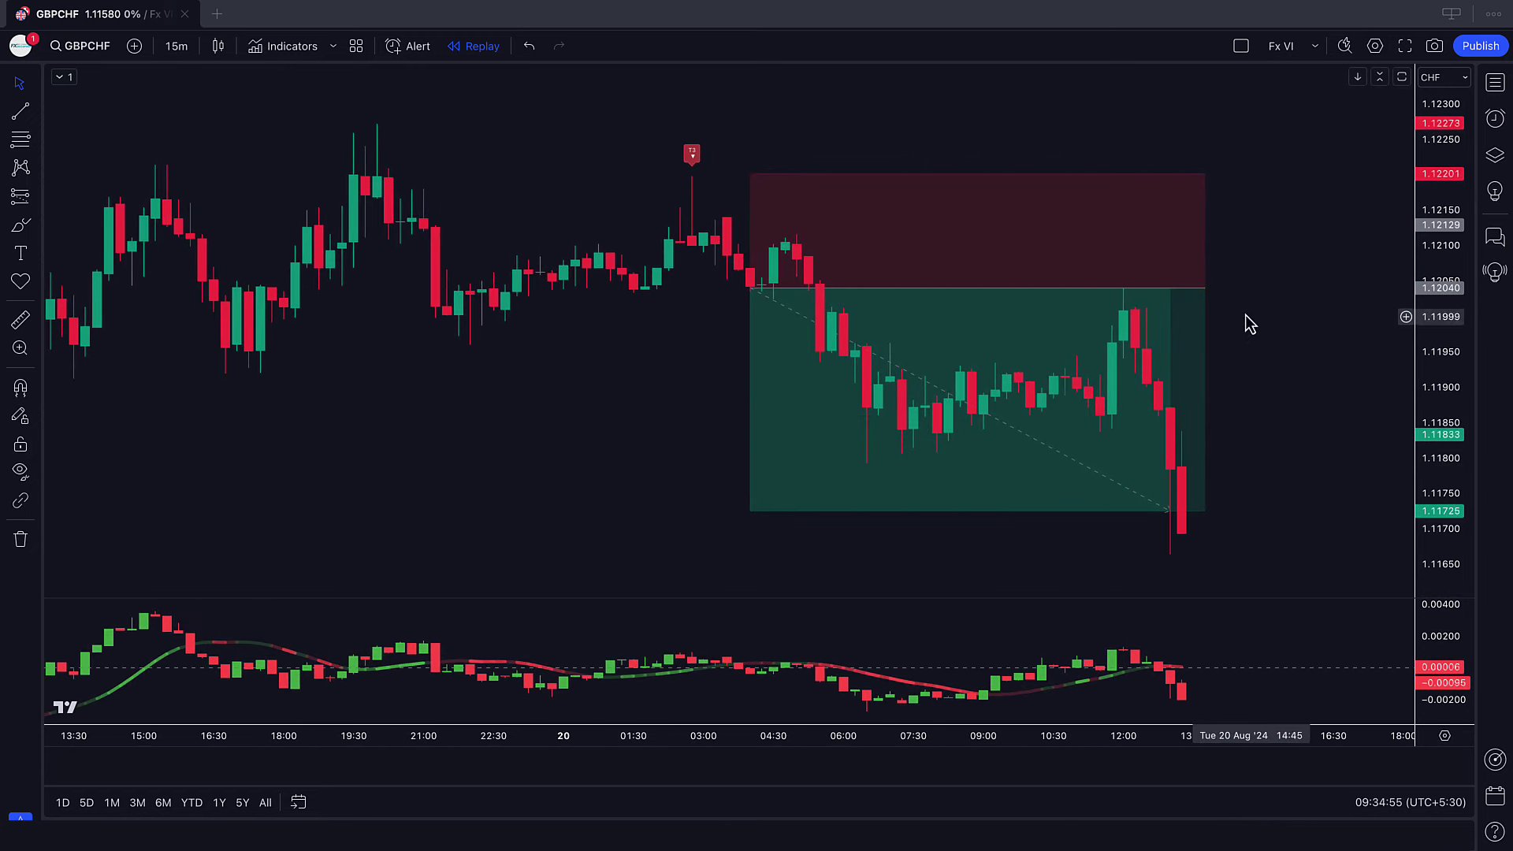
left_click_drag(1205, 288, 1191, 293)
left_click(1258, 352)
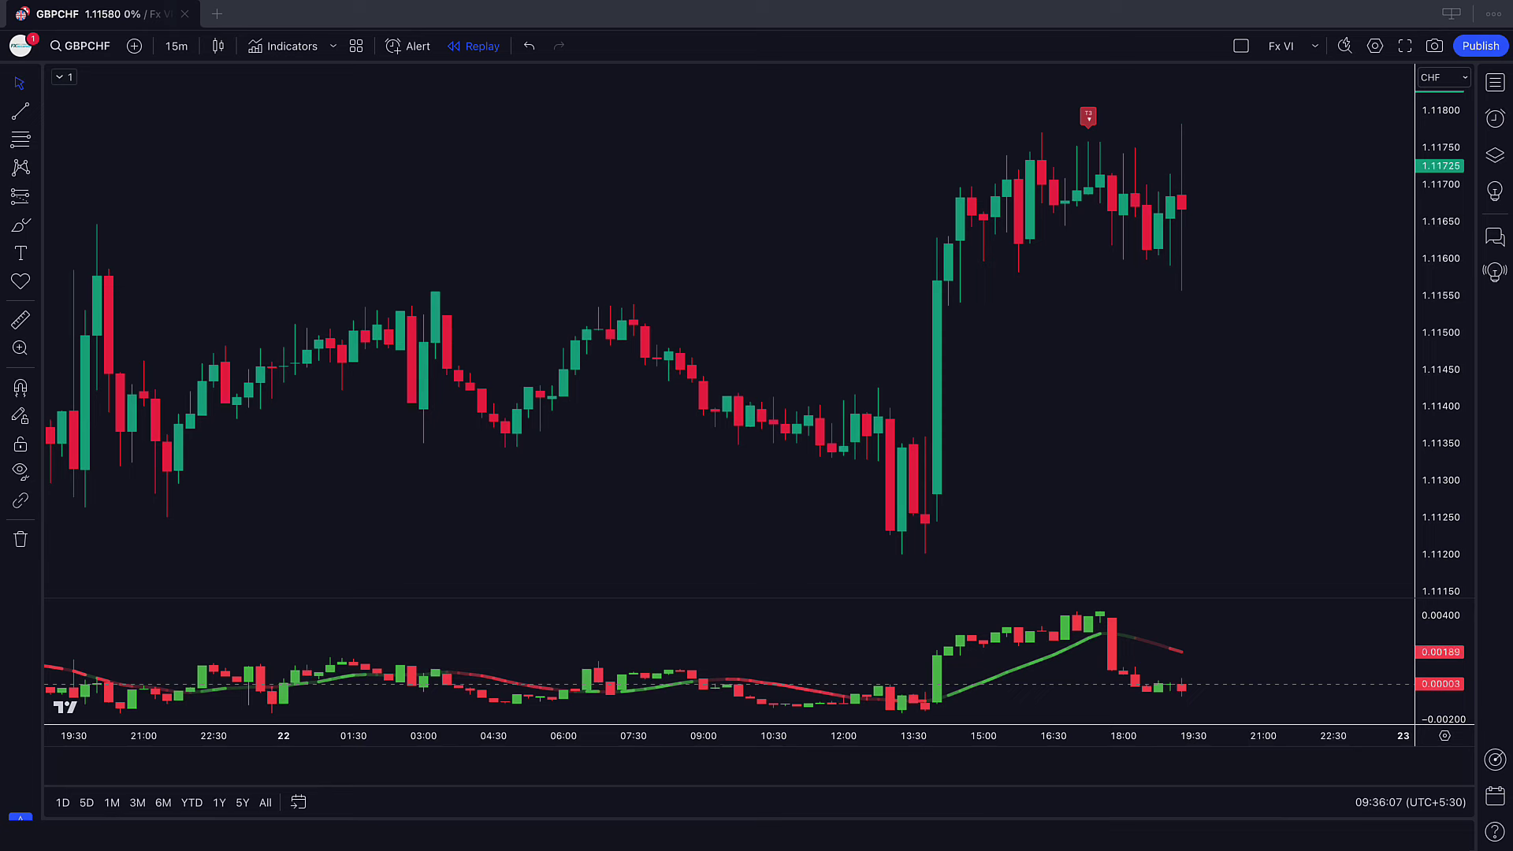
Step: Short the 22 Aug signal with stop 1.11790 and target 1.11425, box trimmed to the target hit
left_click(1181, 208)
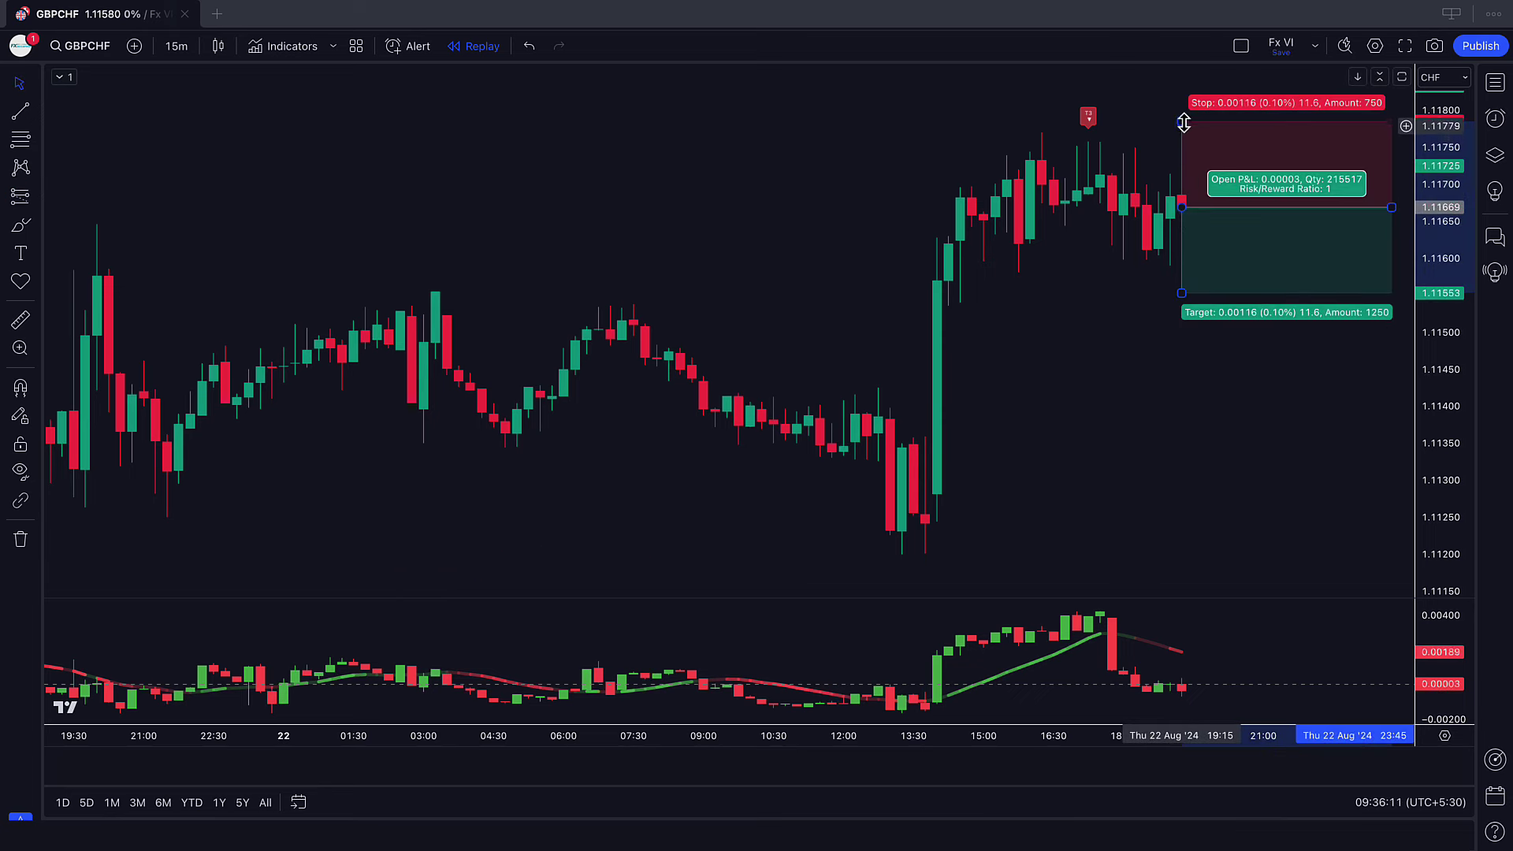
left_click_drag(1182, 119, 1185, 118)
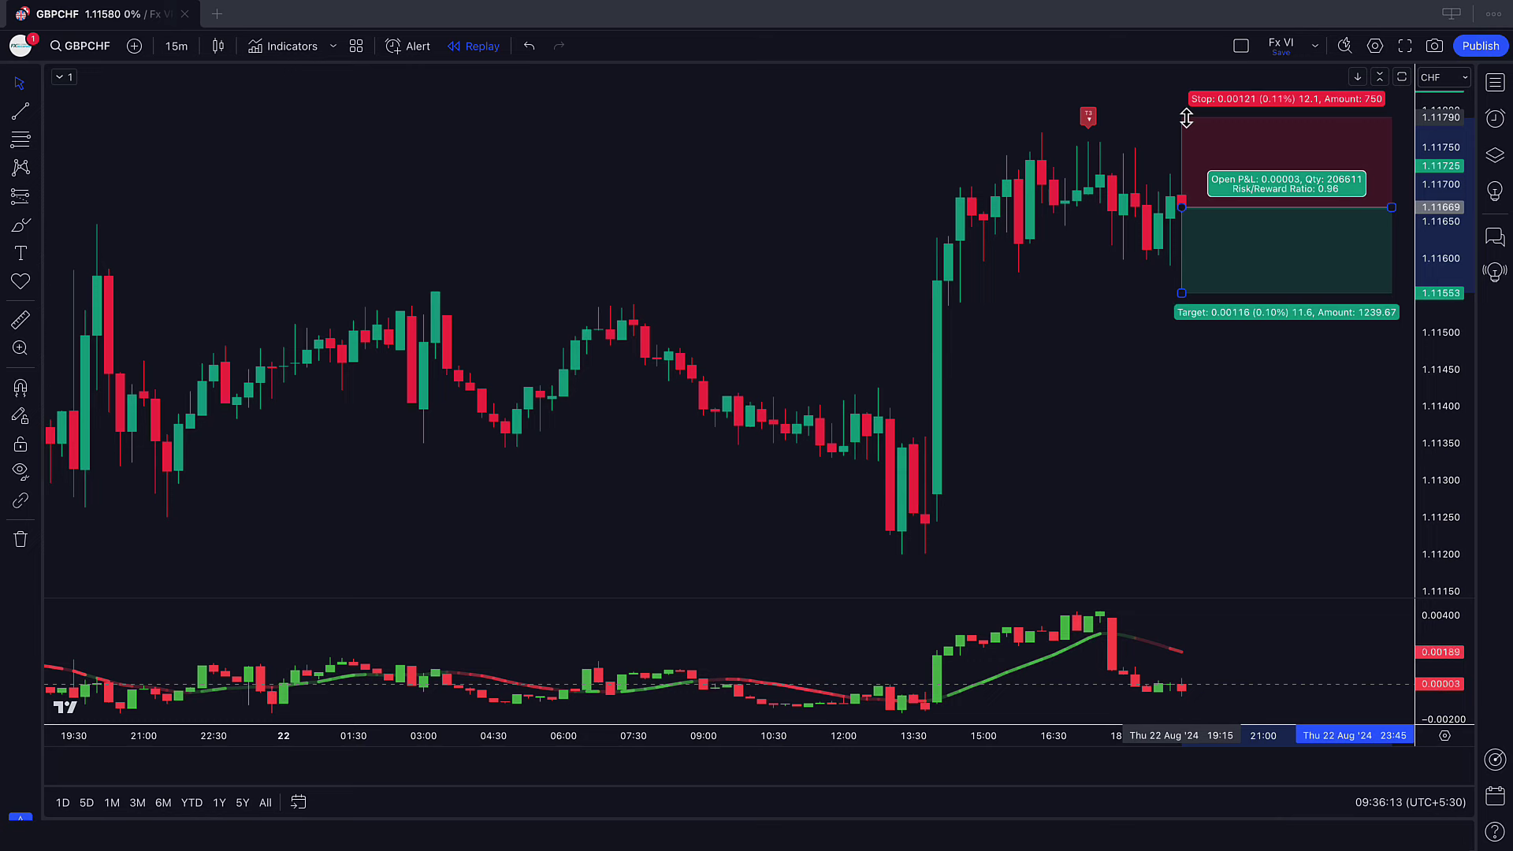
left_click_drag(1180, 291, 1181, 388)
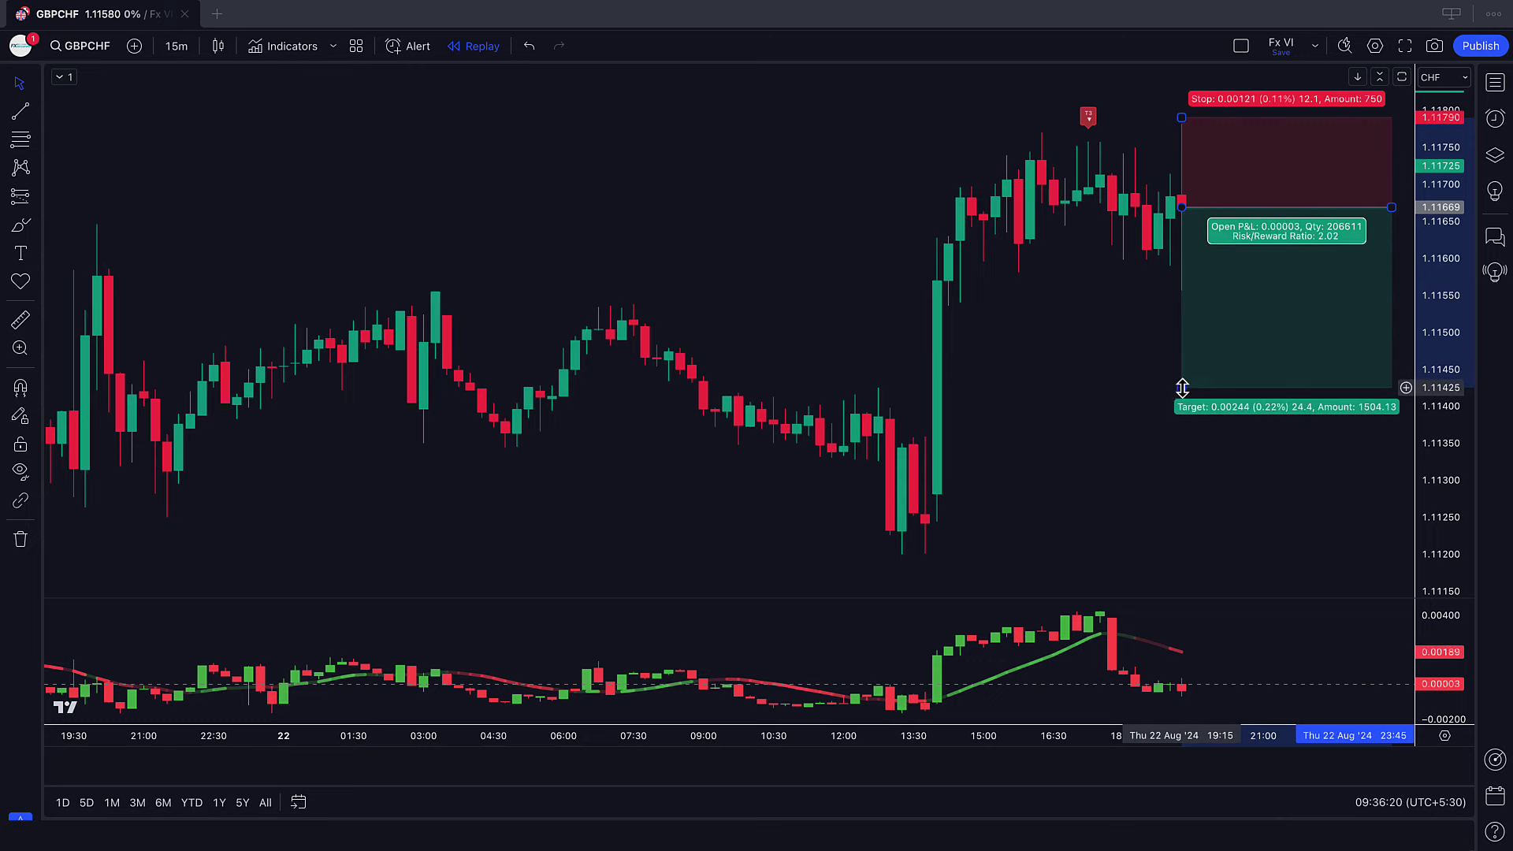
left_click(1057, 402)
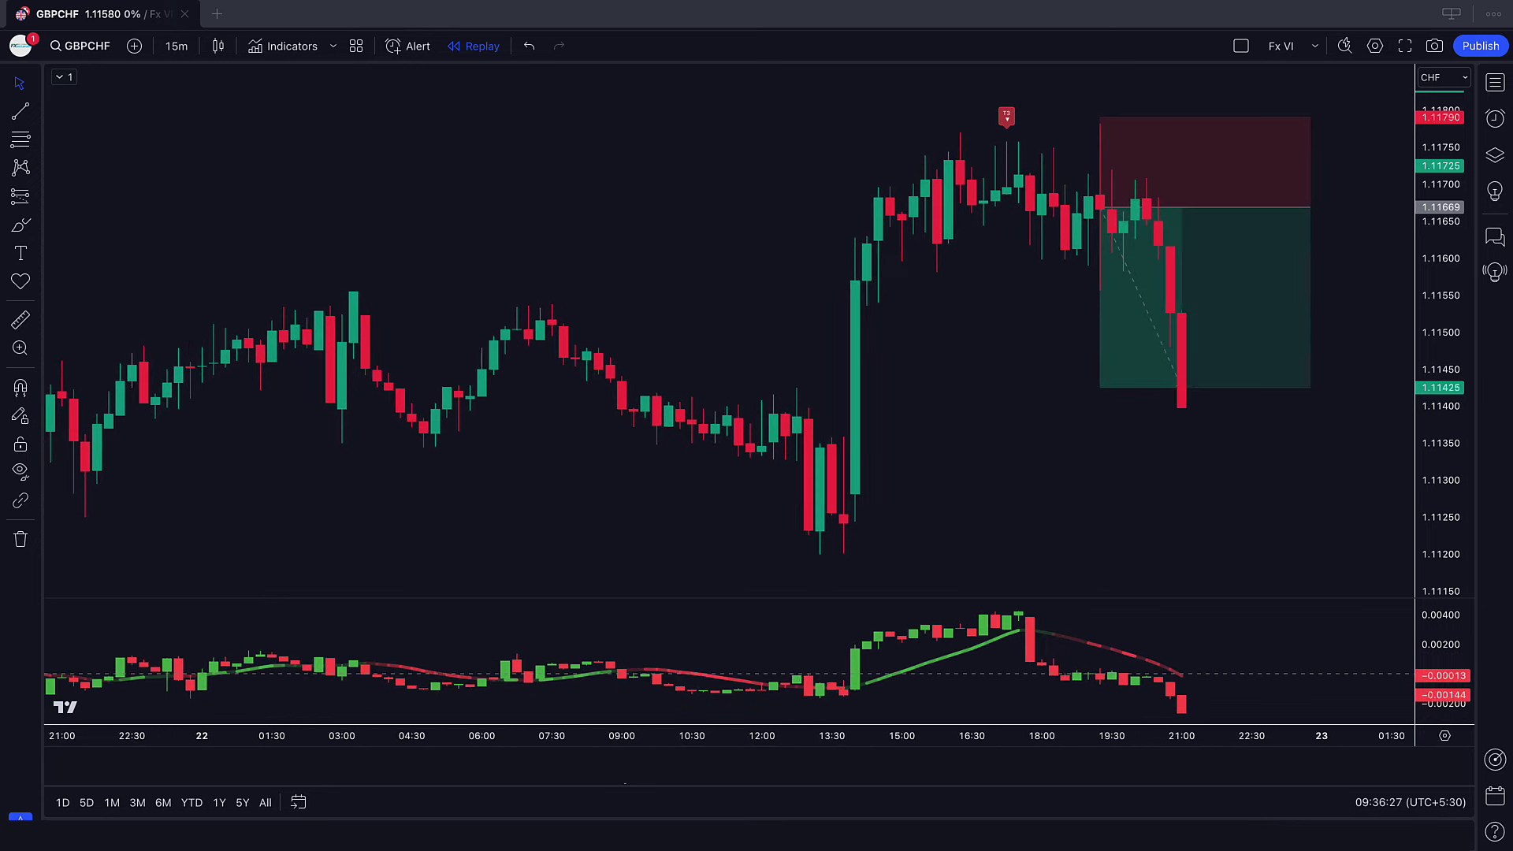
left_click(1313, 331)
left_click_drag(1322, 207, 1195, 214)
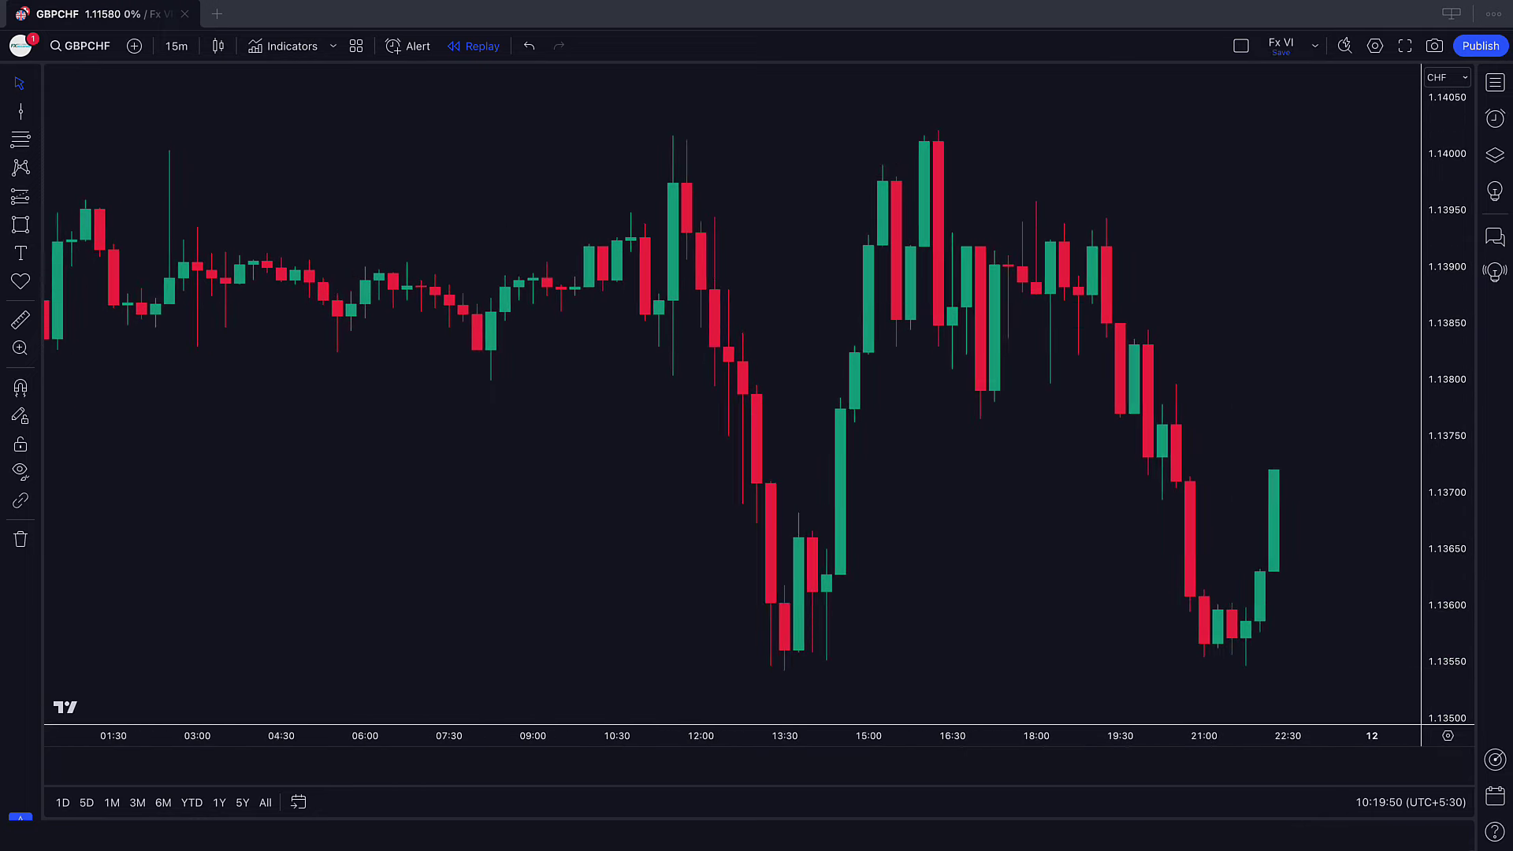
Step: Add the Reversal Candles UG [5ema] indicator to the GBPCHF chart
left_click(303, 48)
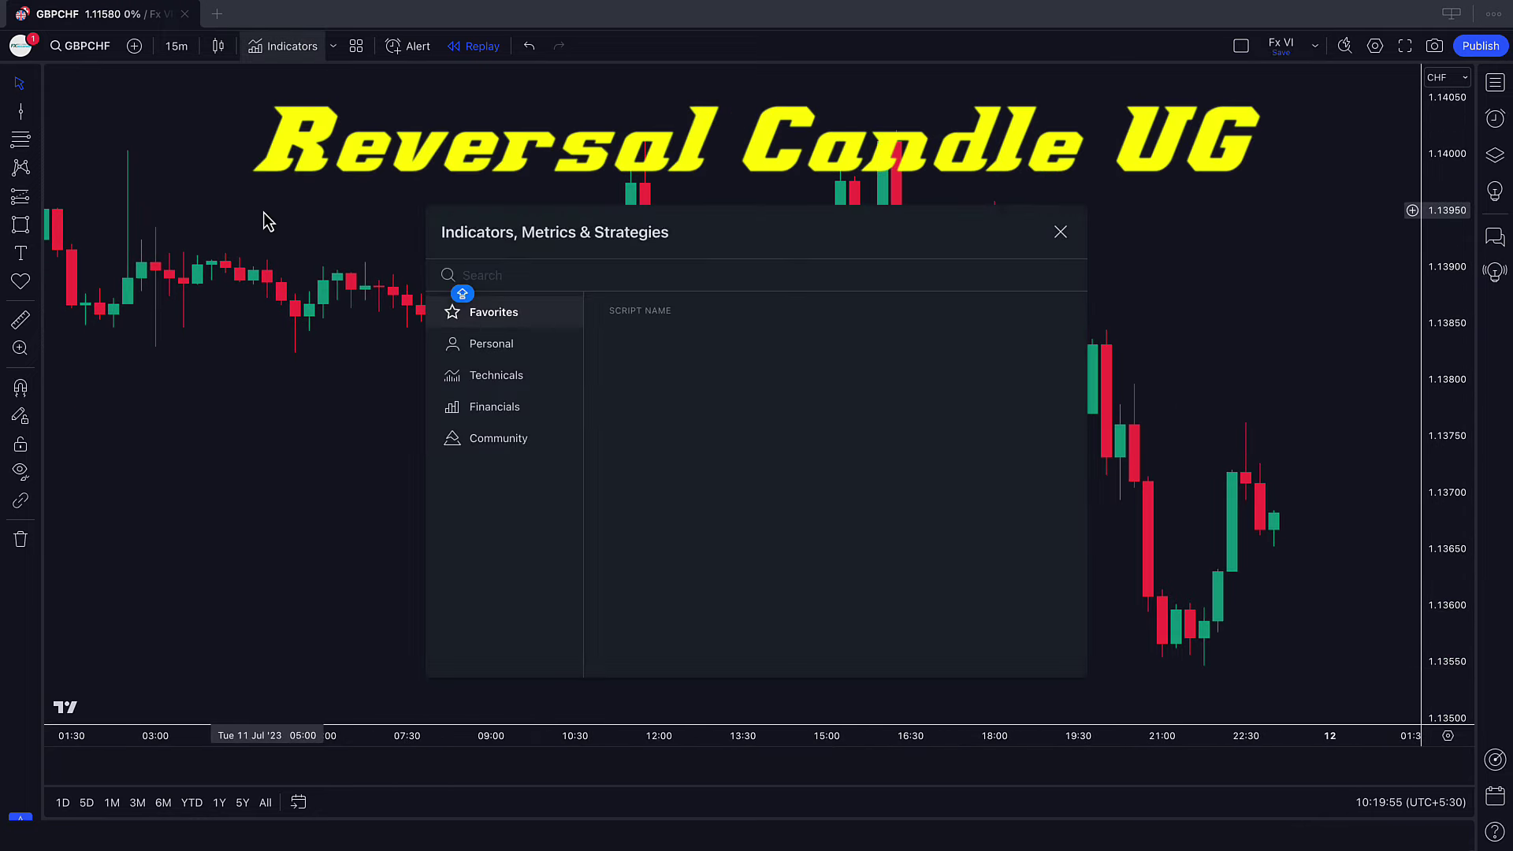
type("Reversal candle UG")
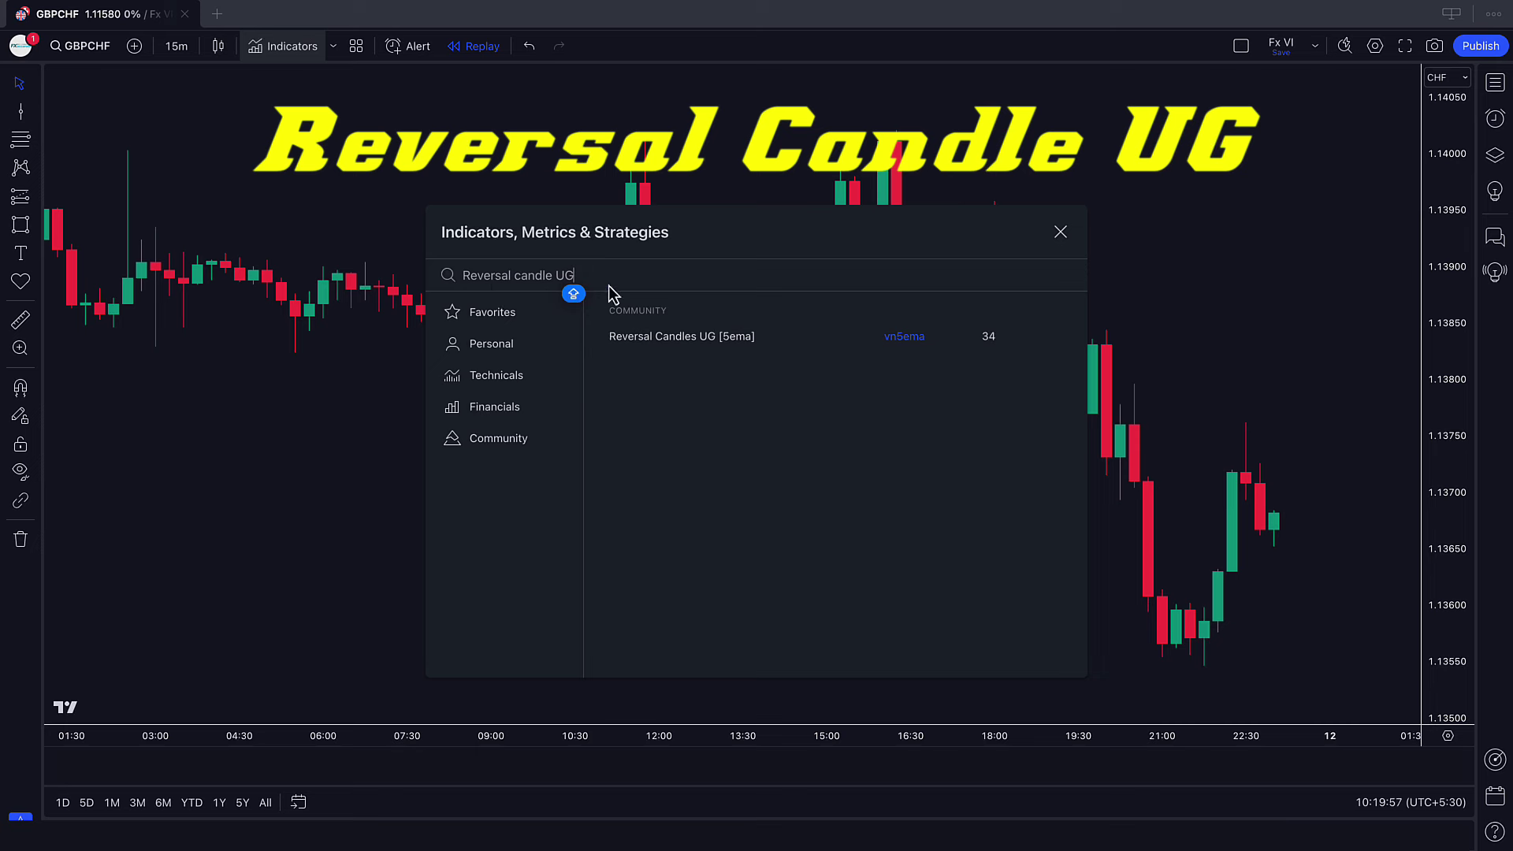
left_click(763, 341)
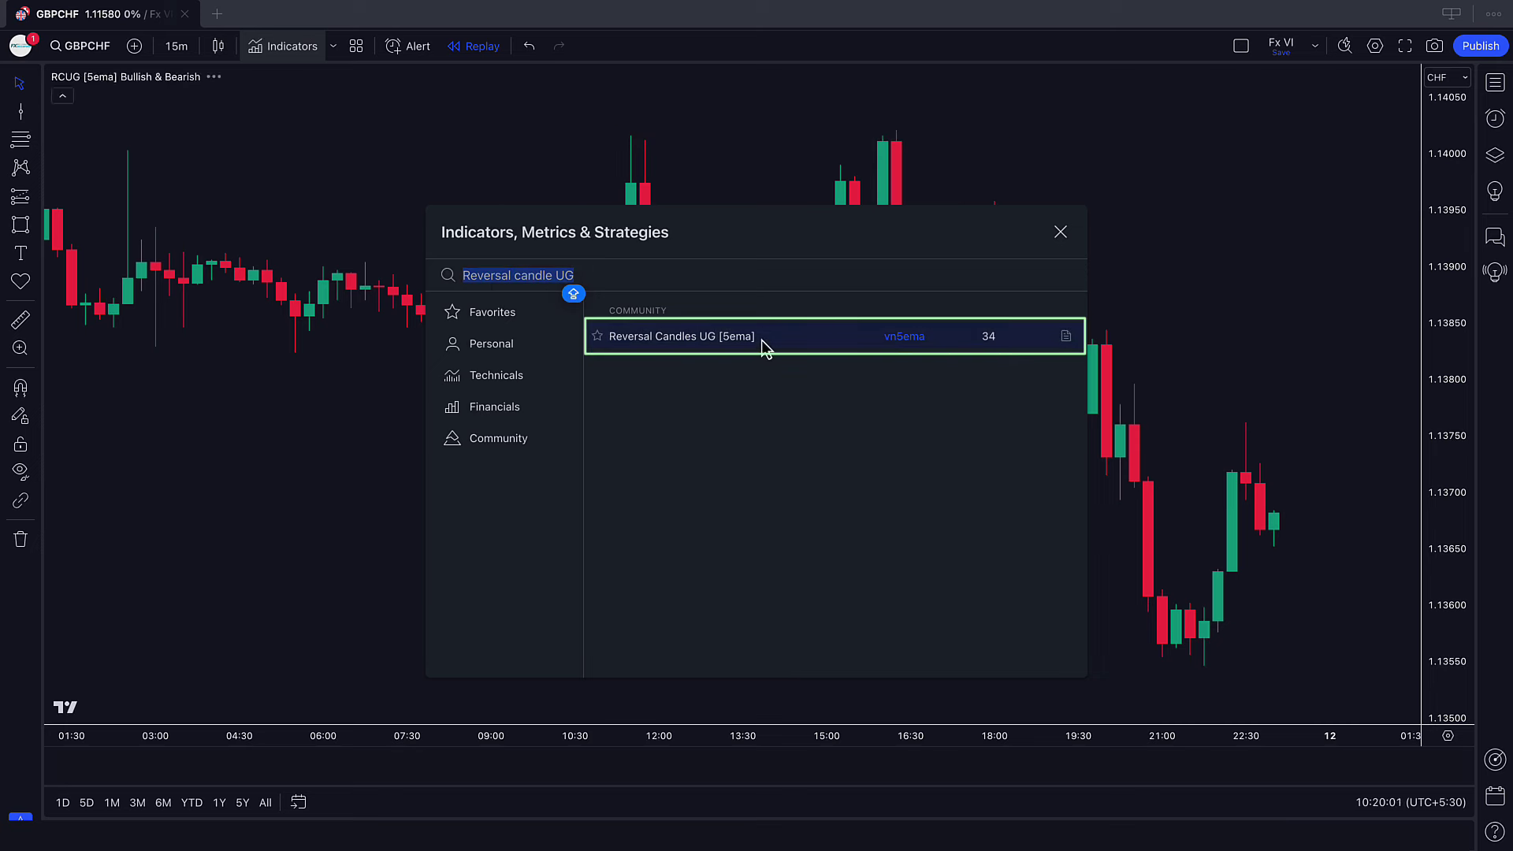
left_click(1068, 231)
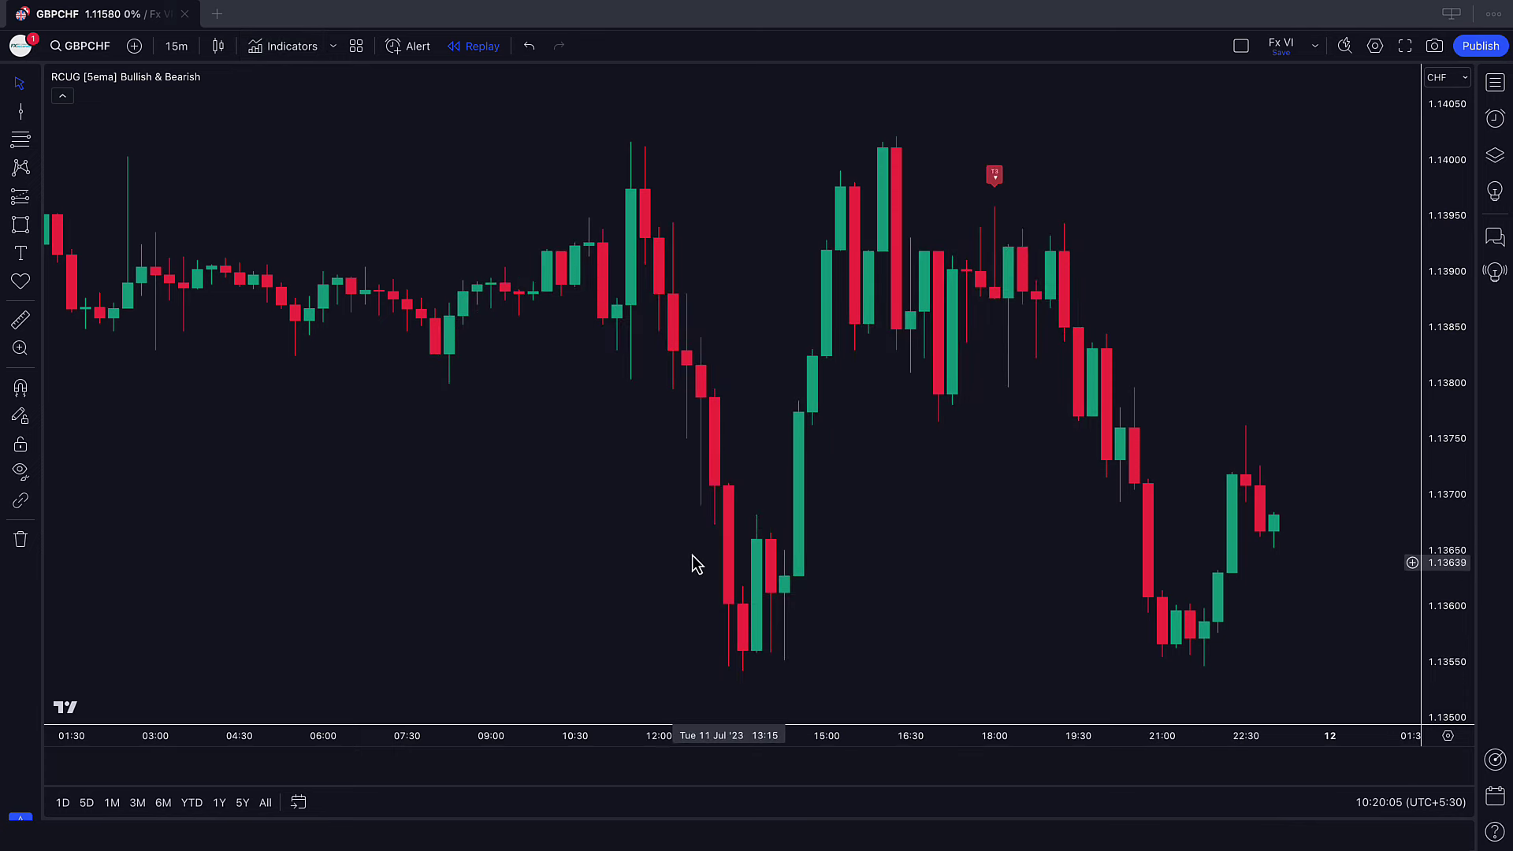
Step: Search 'RCO' and add the Return Candle Oscillator by Infiten below the chart
left_click(307, 57)
type("RCO")
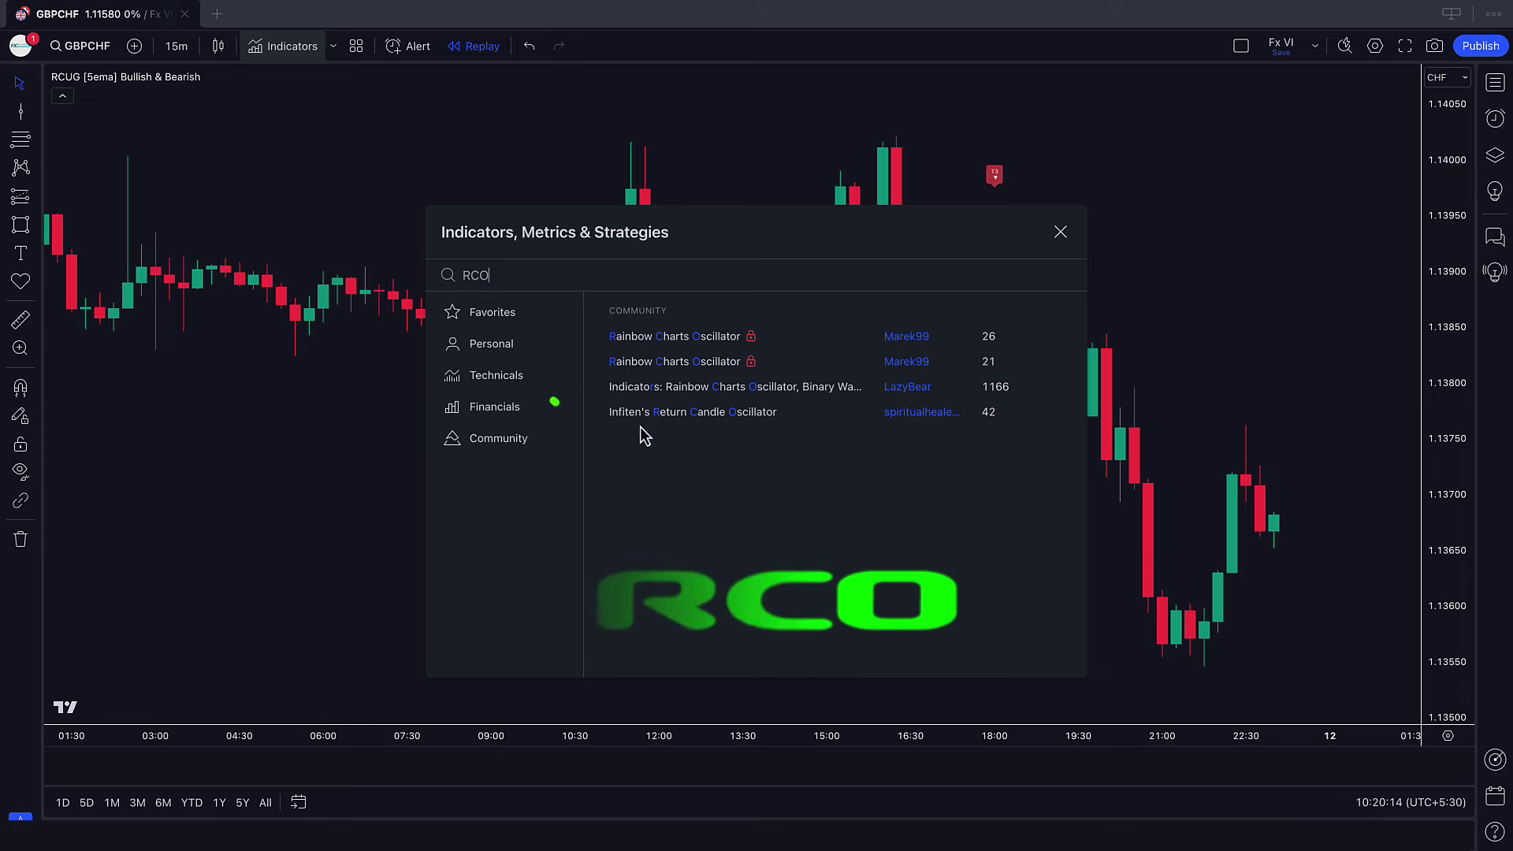
left_click(791, 415)
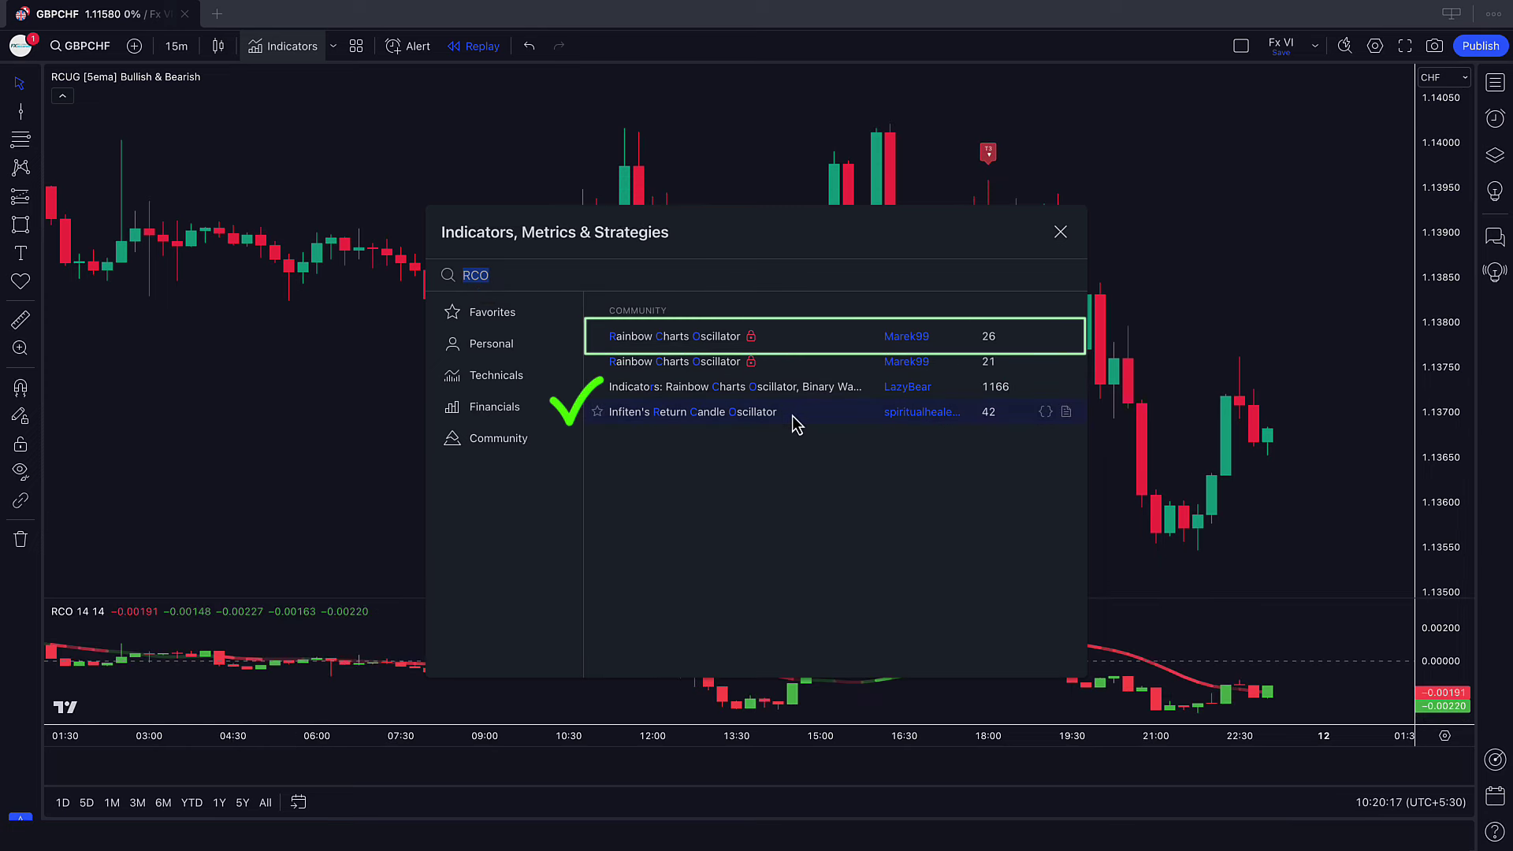
left_click(1060, 232)
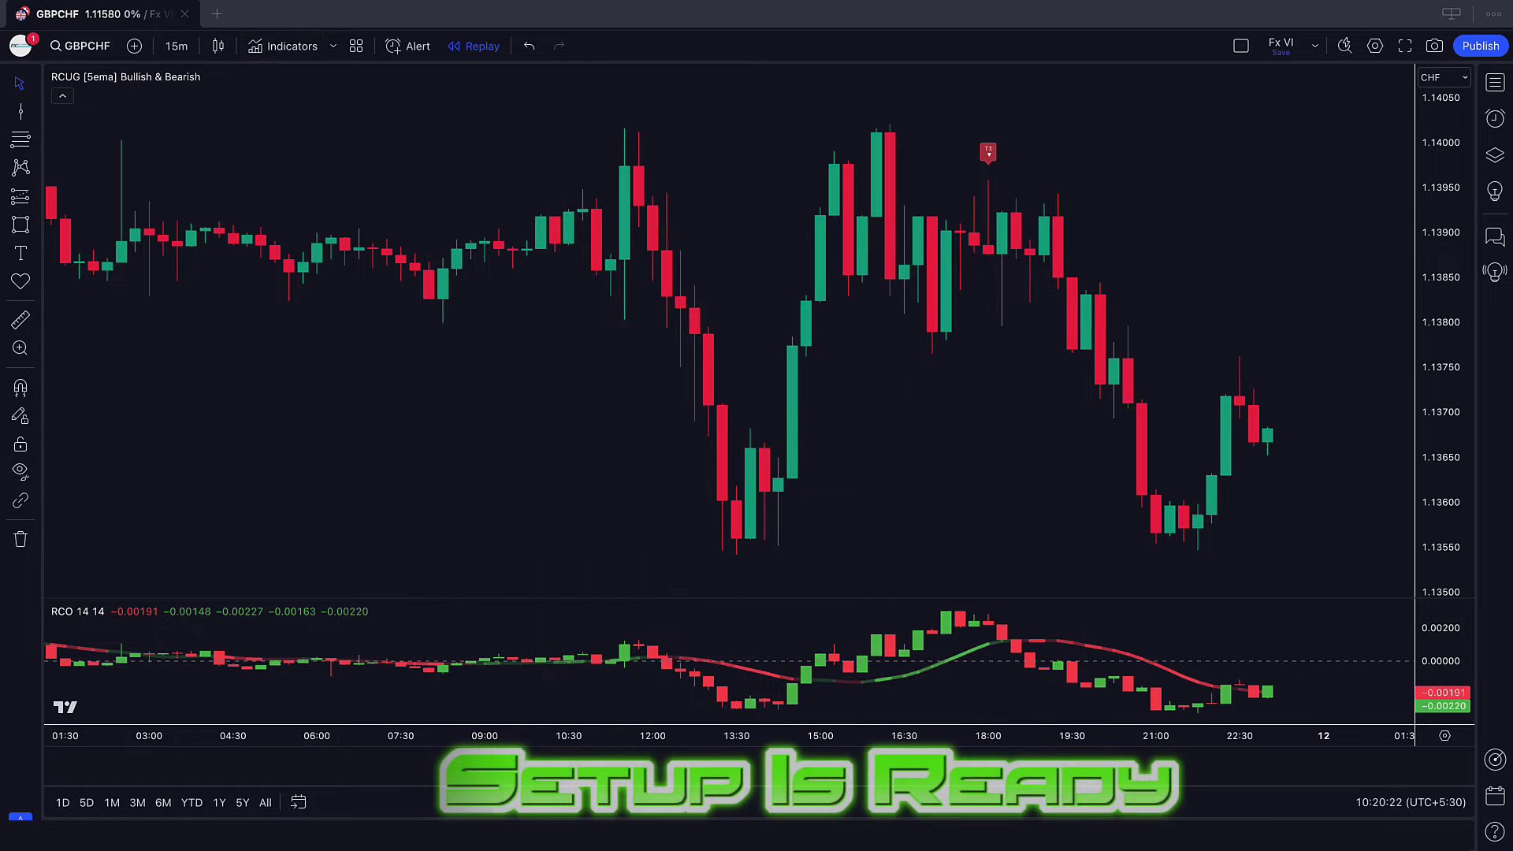
scroll(807, 679, "right", 5)
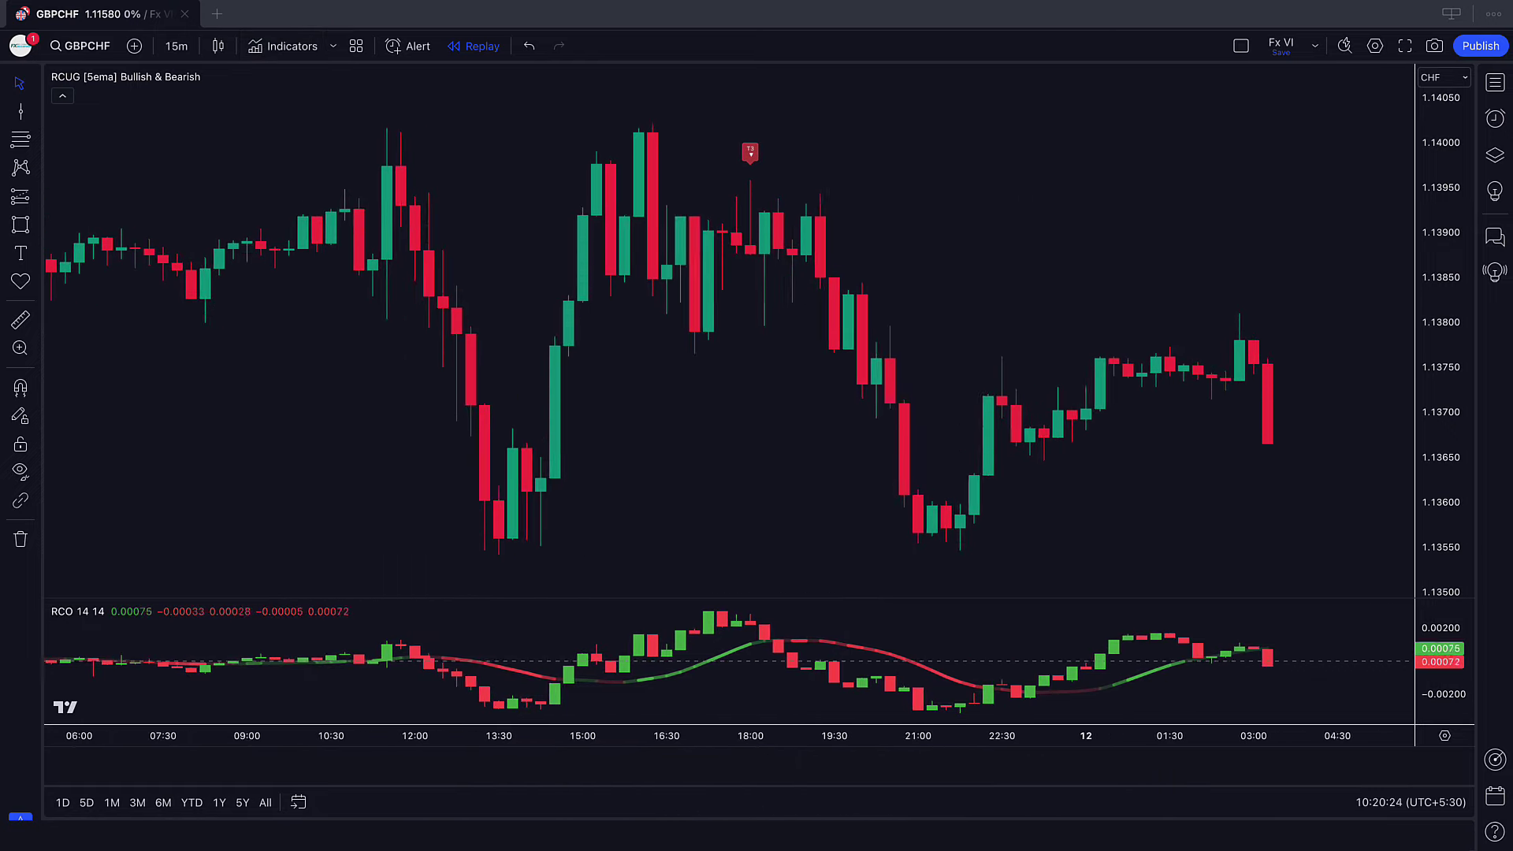